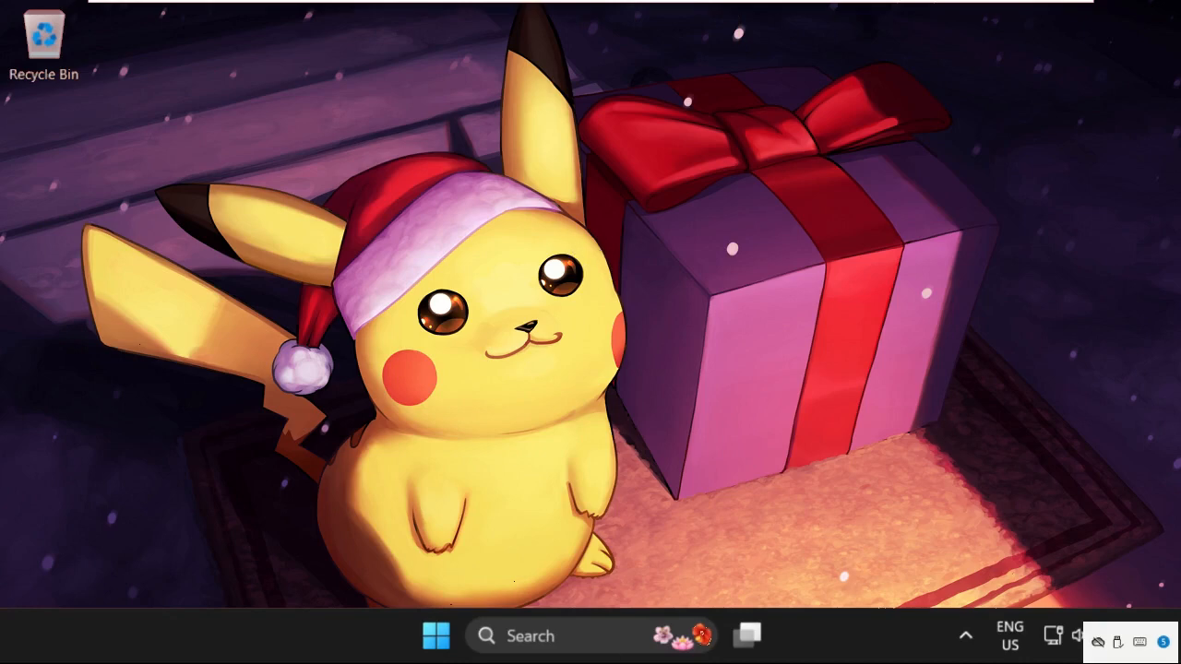
# Step: Launch File Explorer from Windows search and open Local Disk (C:) under This PC
pyautogui.click(590, 636)
pyautogui.write('file Explorer')
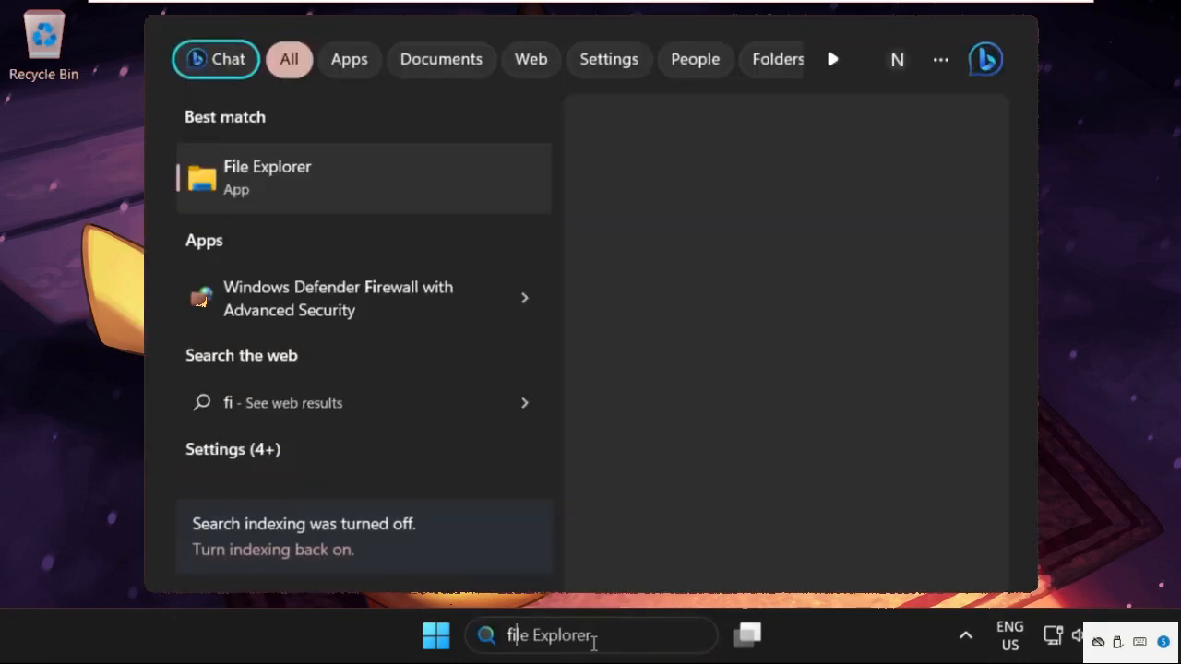
pyautogui.click(329, 186)
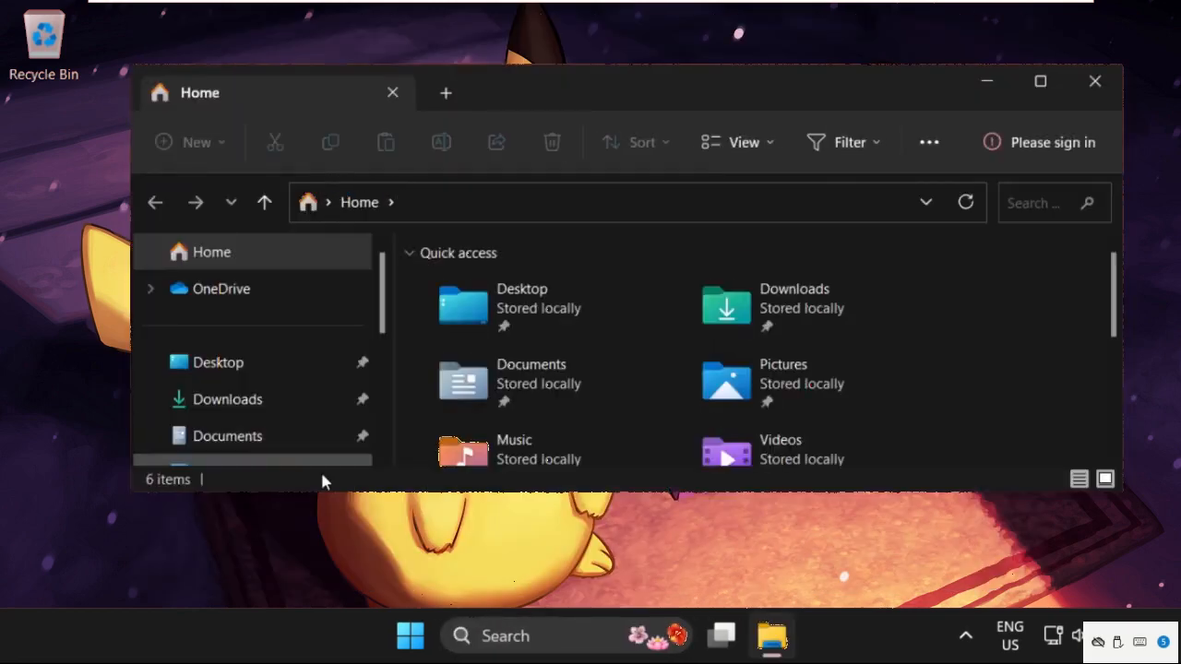
pyautogui.scroll(-3, 277, 369)
pyautogui.click(214, 436)
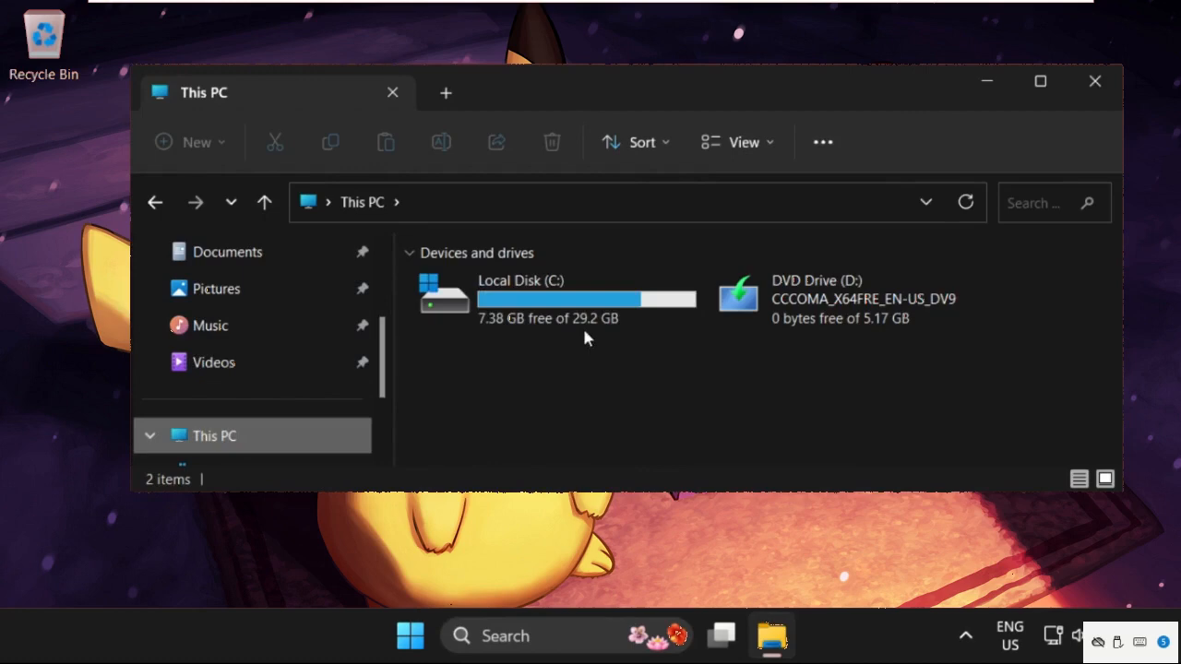
pyautogui.doubleClick(576, 300)
pyautogui.scroll(-3, 575, 300)
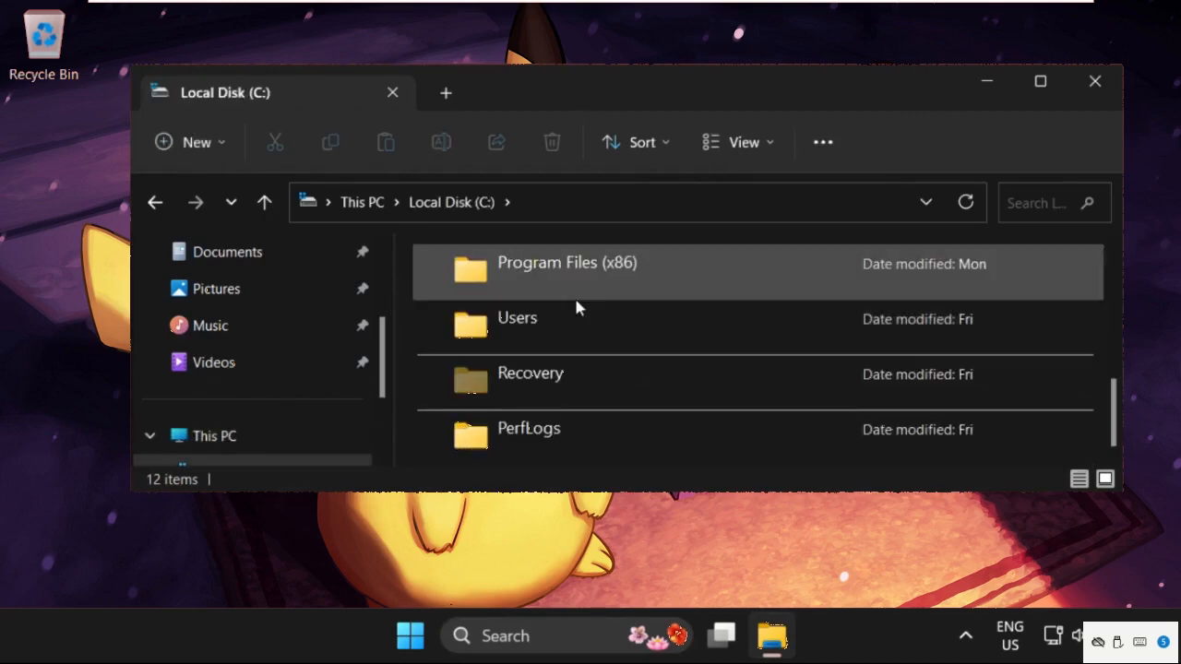
pyautogui.scroll(3, 574, 295)
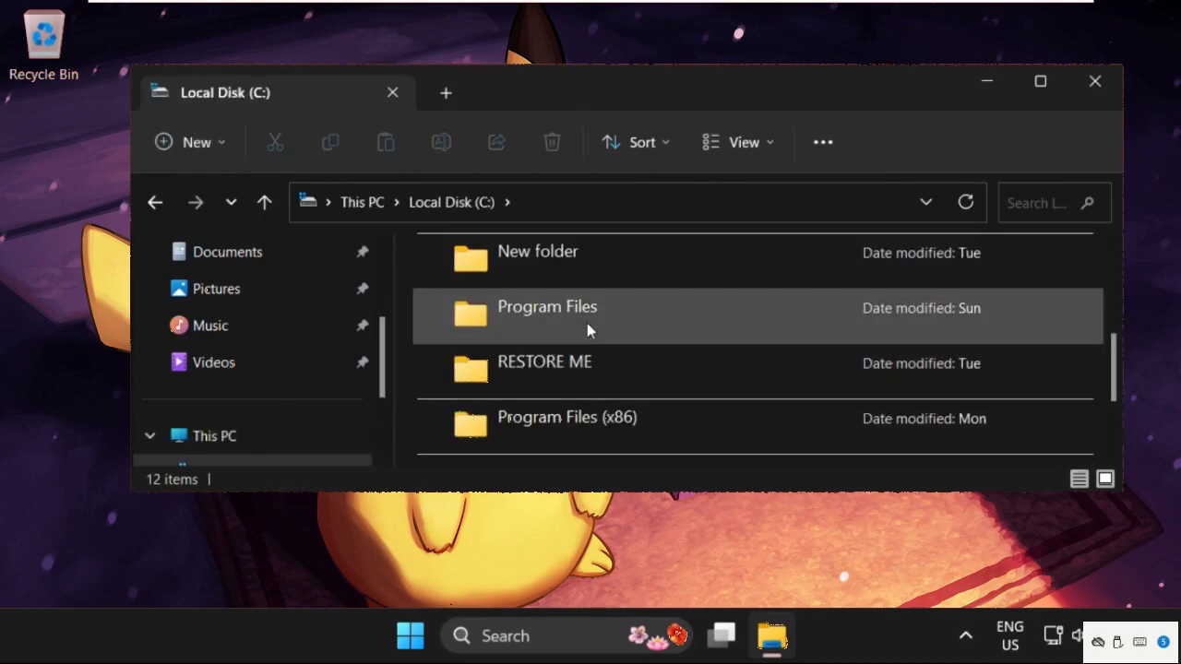
# Step: Navigate into Program Files > Google > Chrome > Application
pyautogui.doubleClick(587, 304)
pyautogui.moveTo(462, 325)
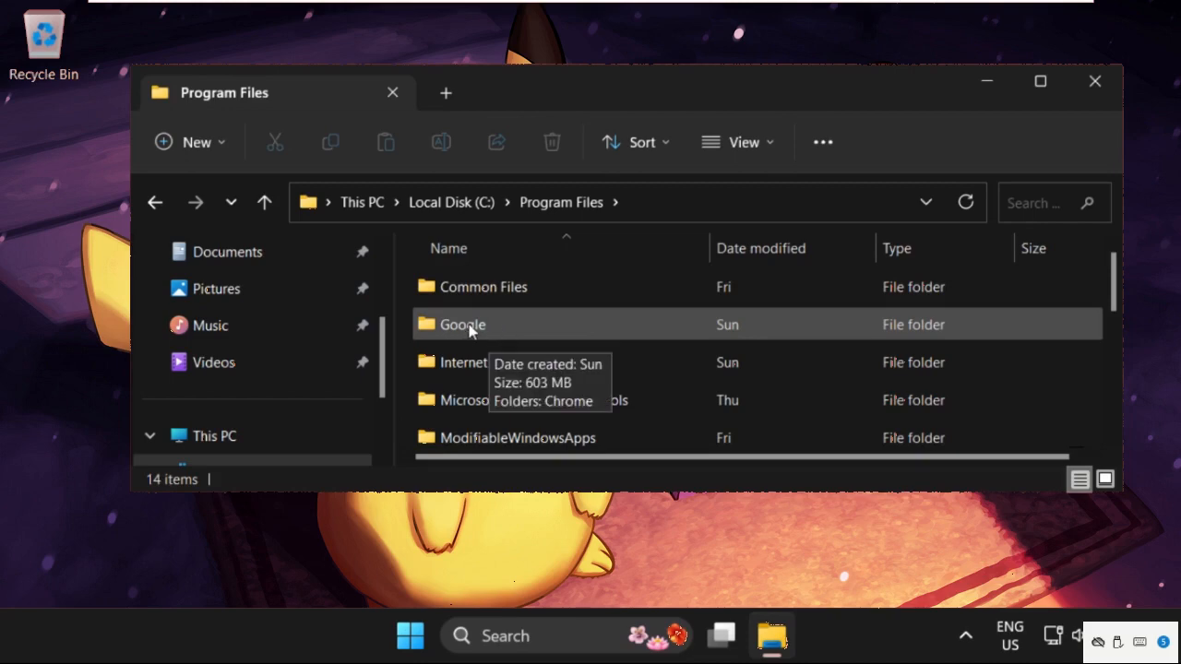
pyautogui.doubleClick(472, 330)
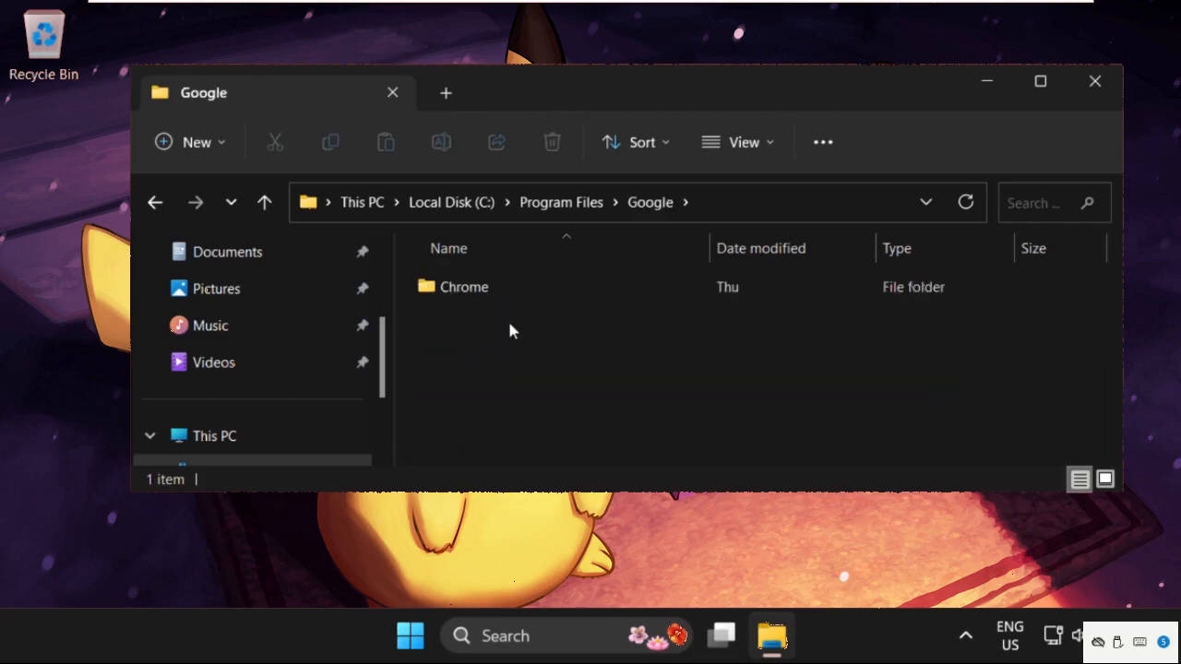
pyautogui.click(504, 294)
pyautogui.doubleClick(505, 294)
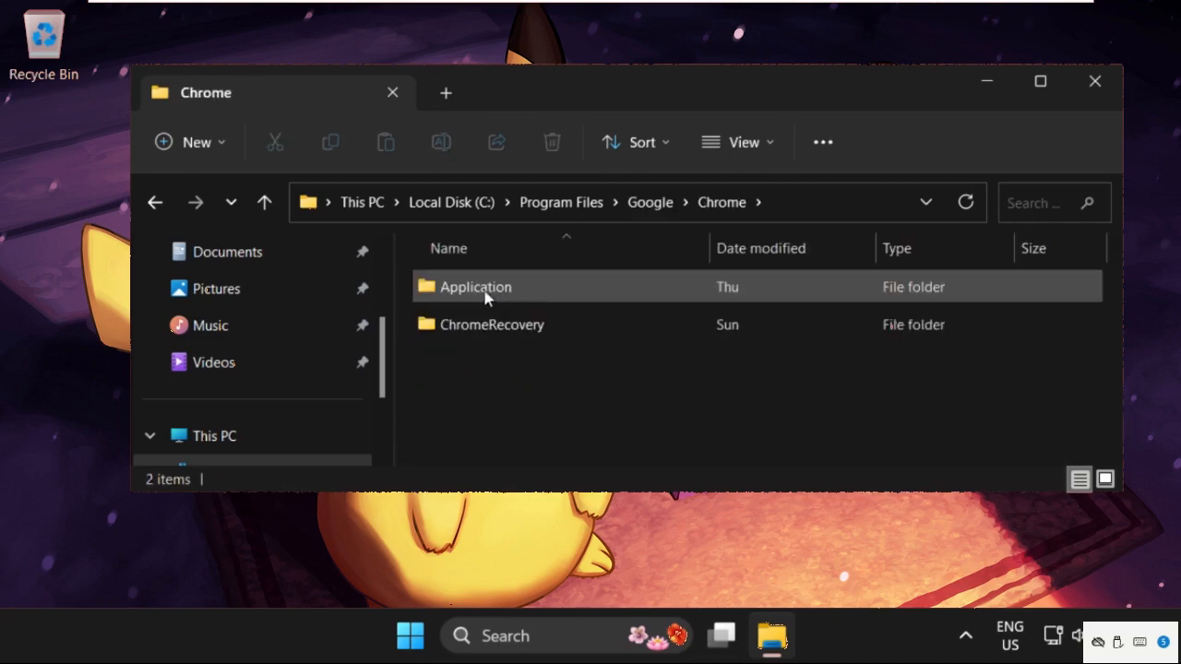
pyautogui.doubleClick(504, 288)
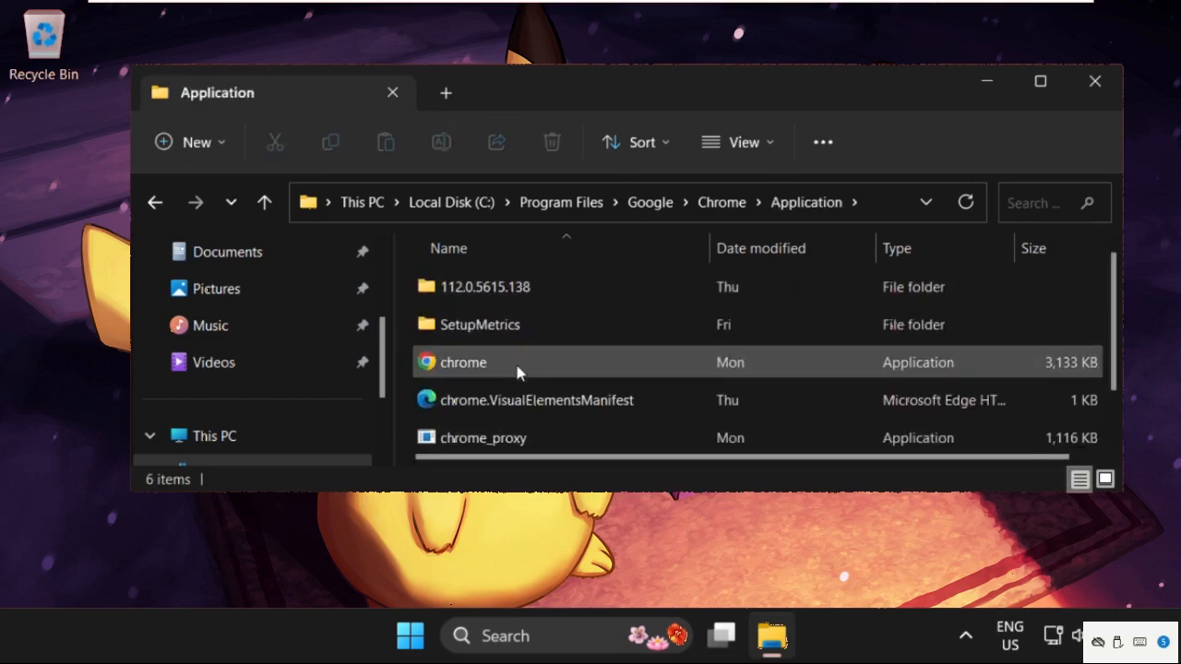
# Step: Rename the chrome application file to chrome2 via the Show more options menu
pyautogui.click(517, 367)
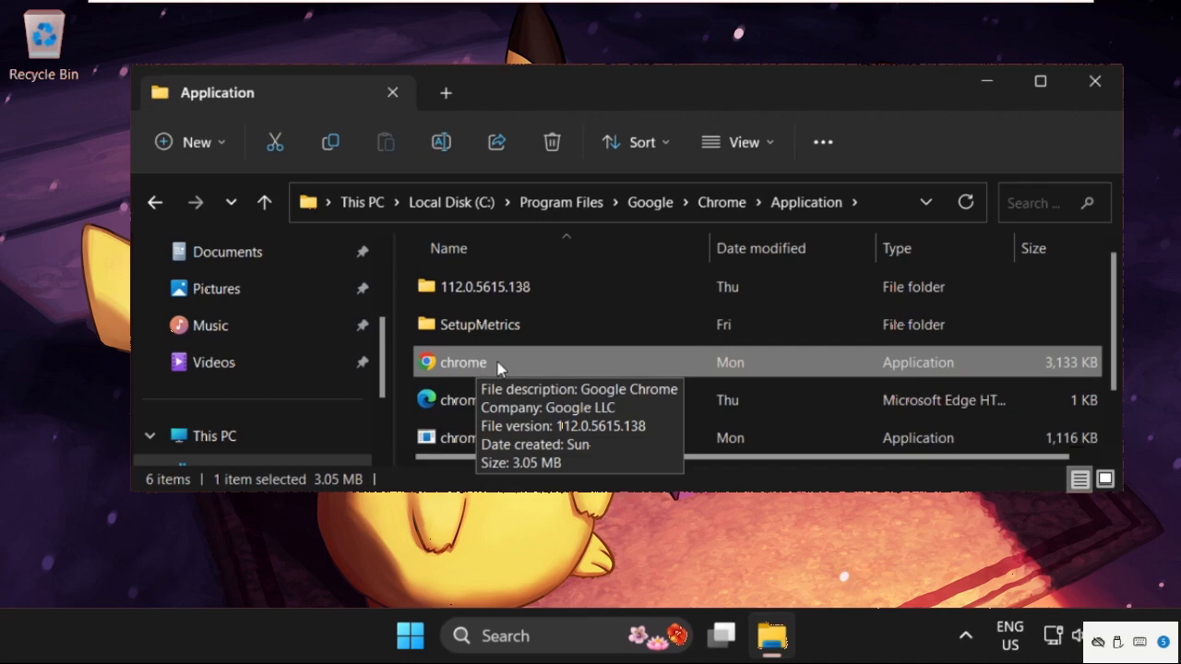
pyautogui.rightClick(500, 367)
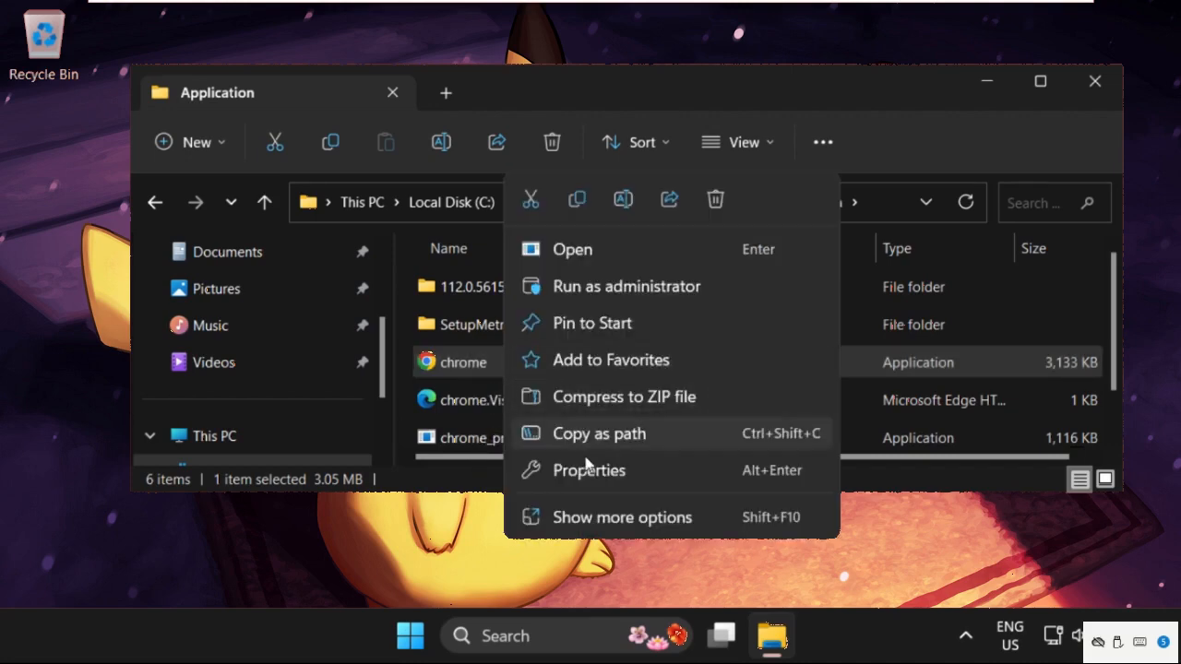
pyautogui.click(609, 518)
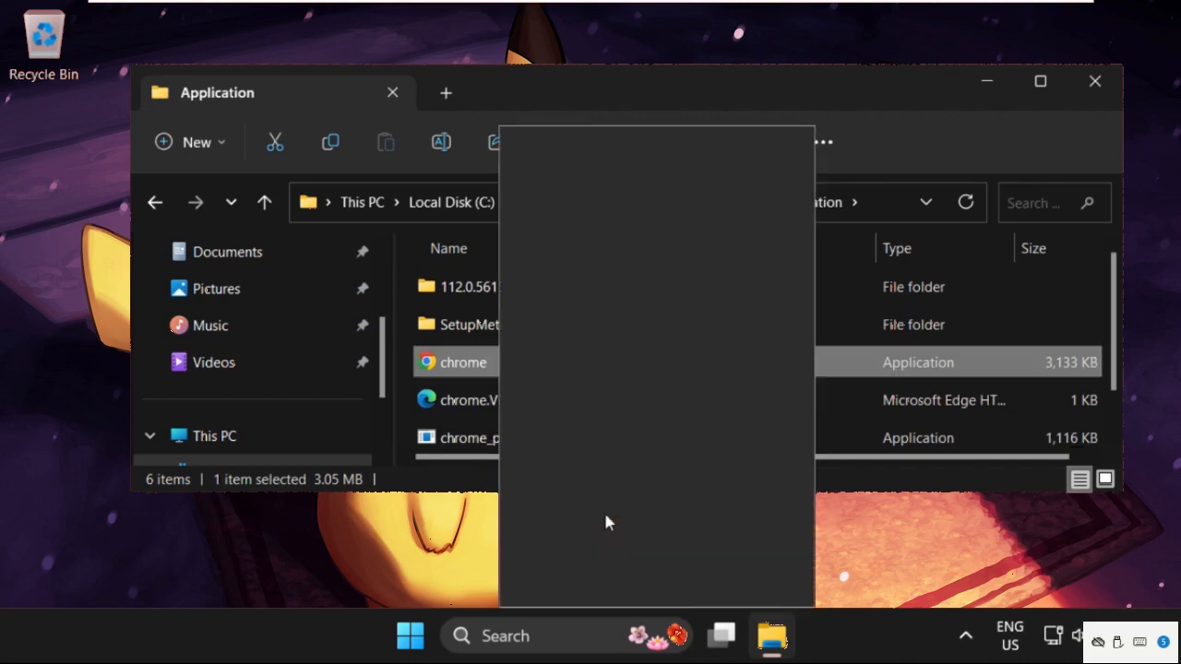
pyautogui.click(566, 556)
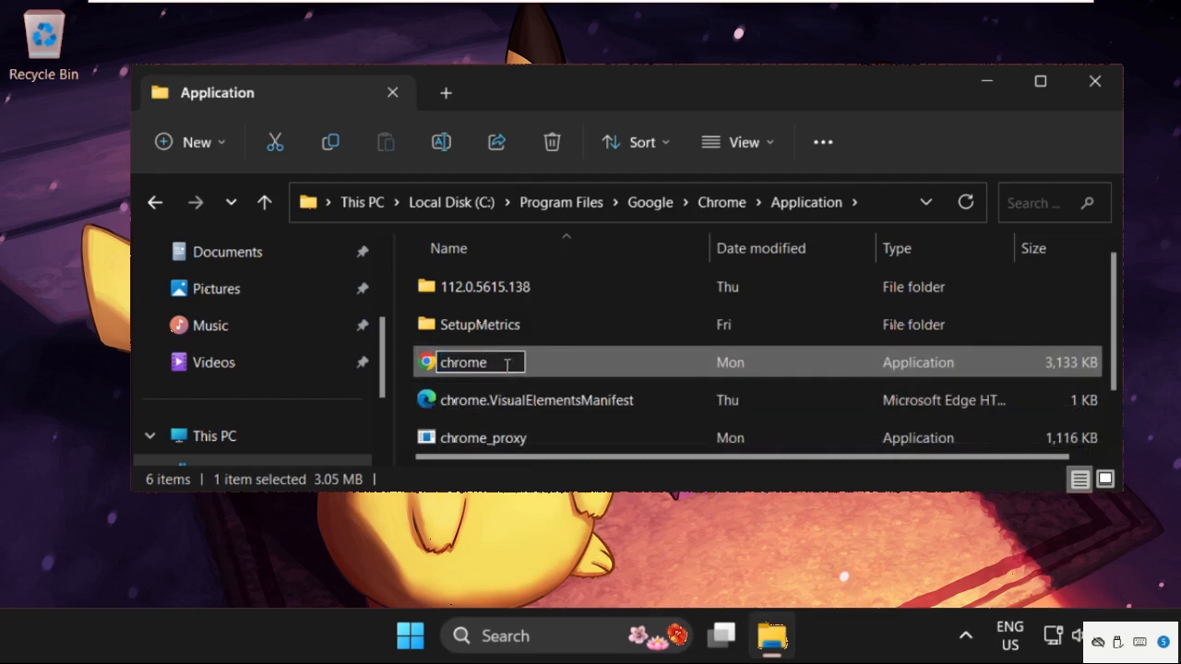
pyautogui.write('2')
pyautogui.press('Return')
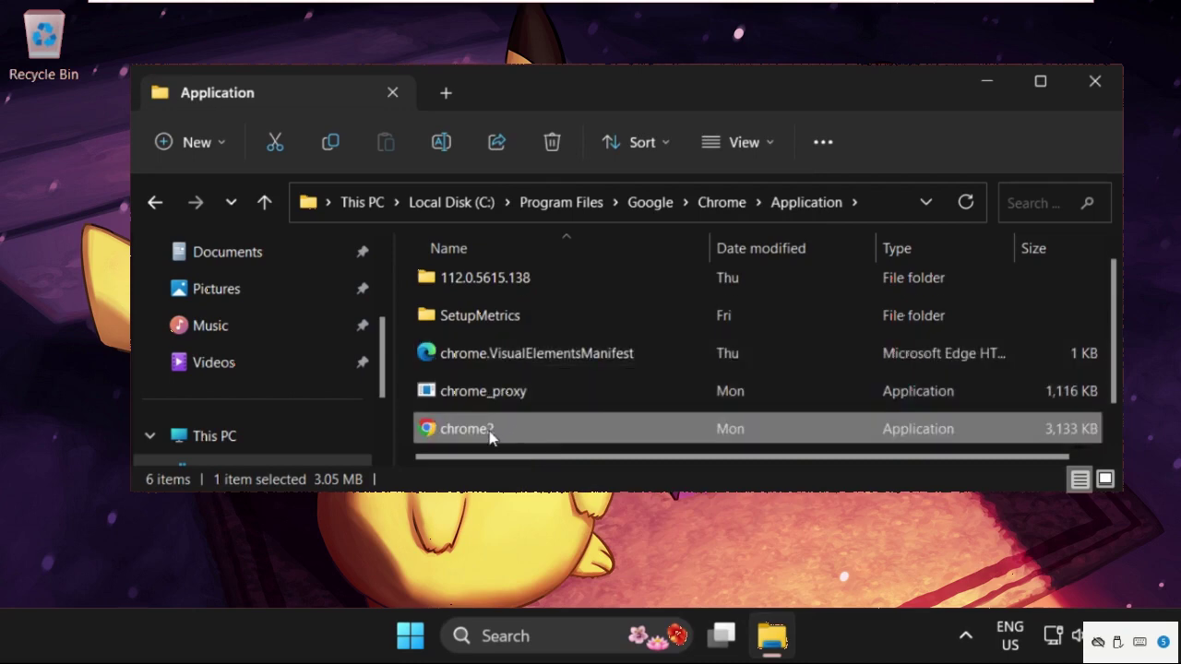
# Step: Send chrome2 to the desktop as a shortcut and close the Application folder window
pyautogui.rightClick(490, 435)
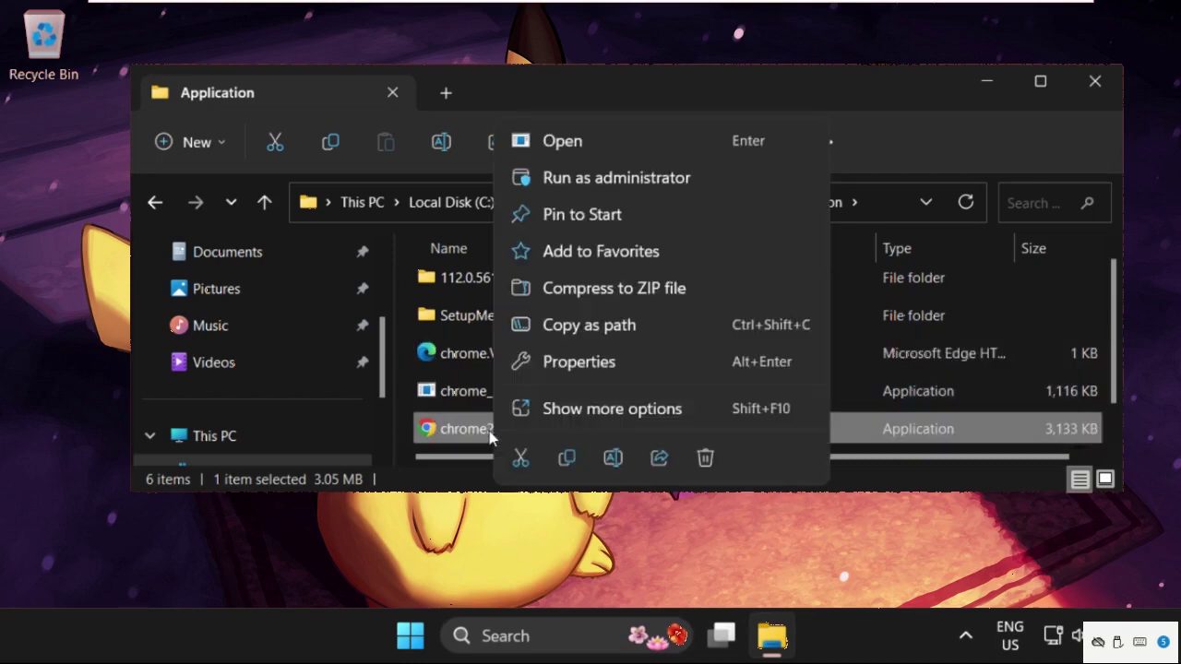
pyautogui.click(651, 407)
pyautogui.moveTo(555, 409)
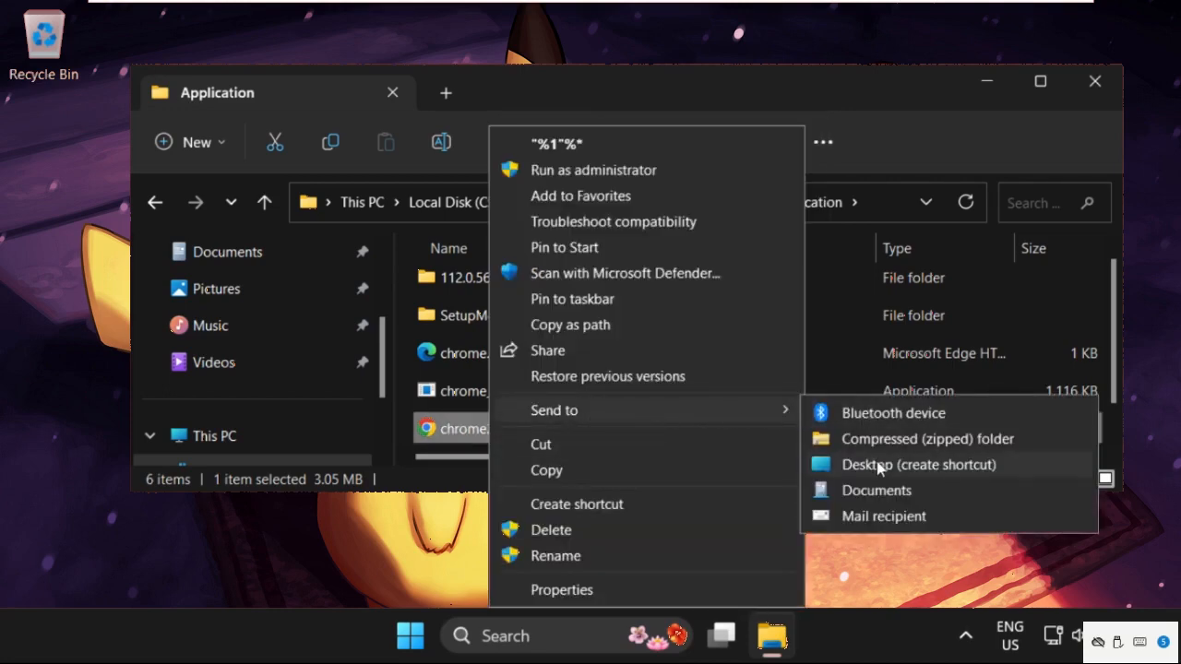
pyautogui.click(918, 464)
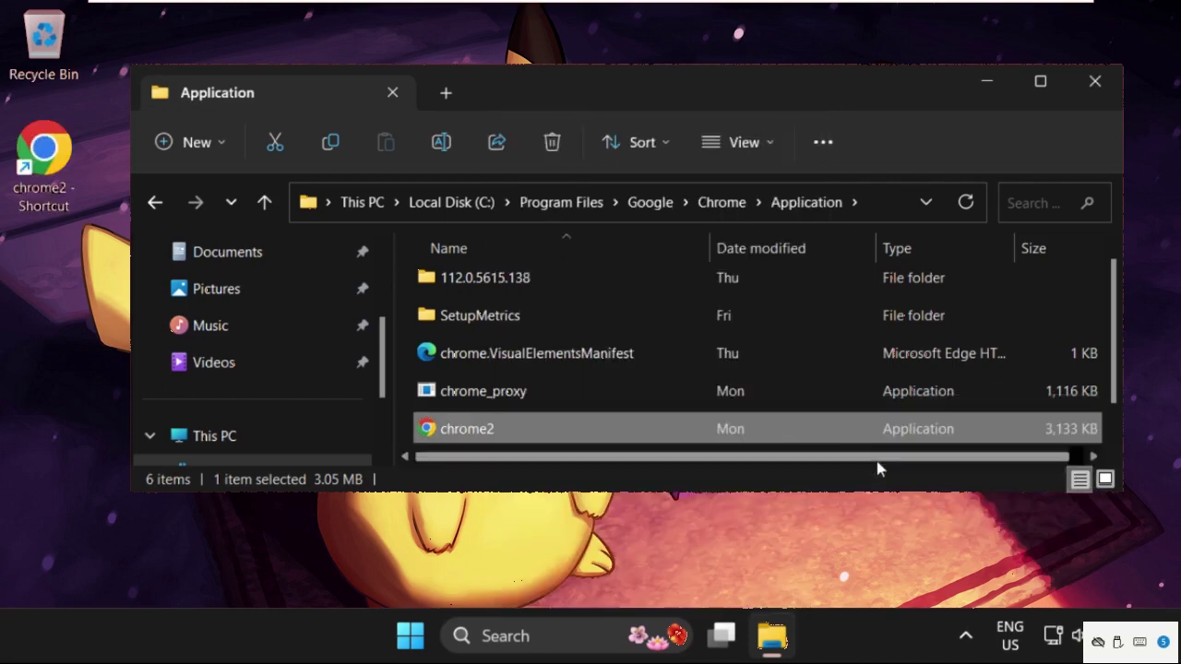
pyautogui.click(1091, 85)
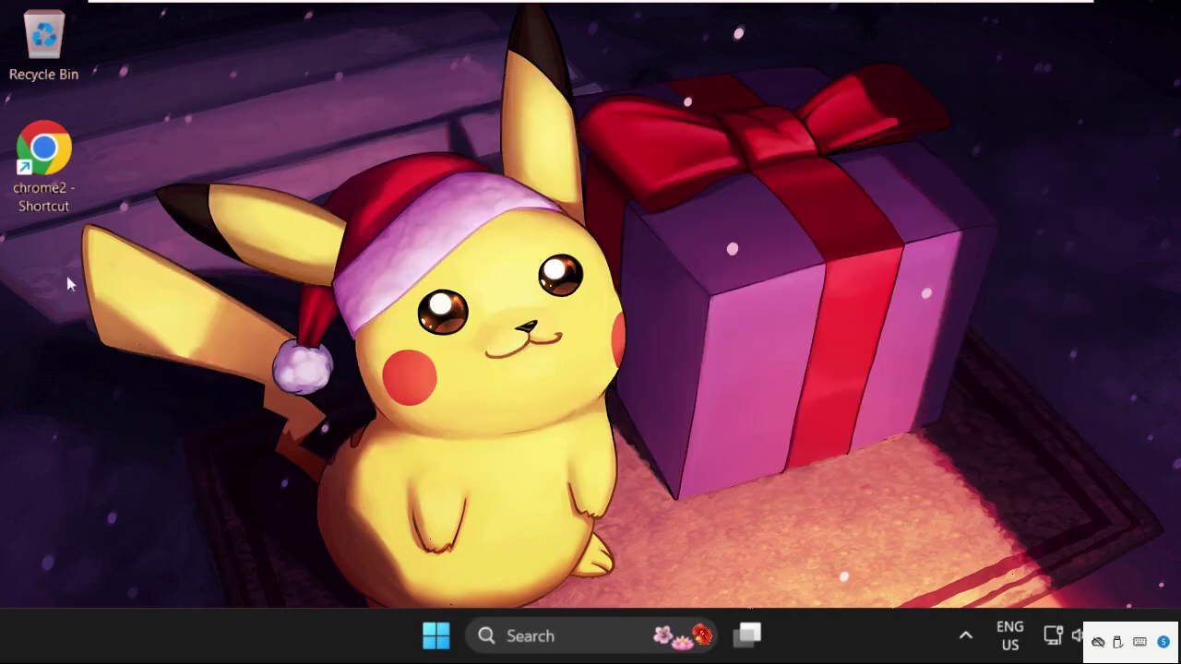
# Step: Rename the new desktop shortcut from 'chrome2 - Shortcut' to chrome
pyautogui.rightClick(43, 157)
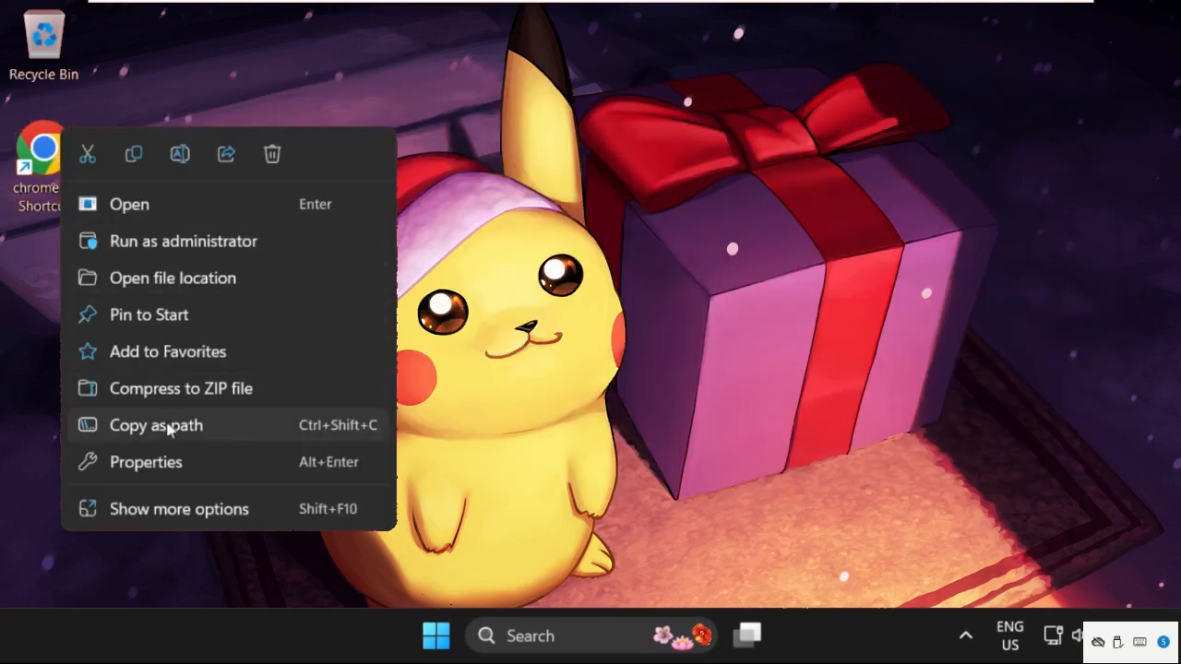
pyautogui.click(176, 508)
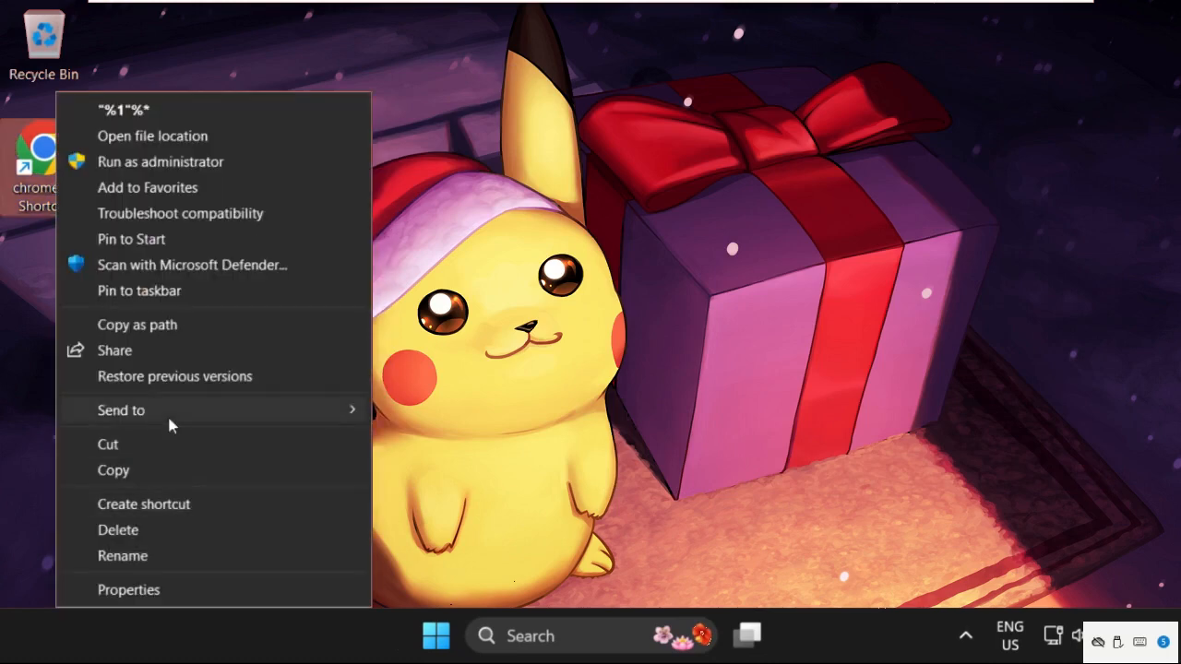
pyautogui.click(166, 554)
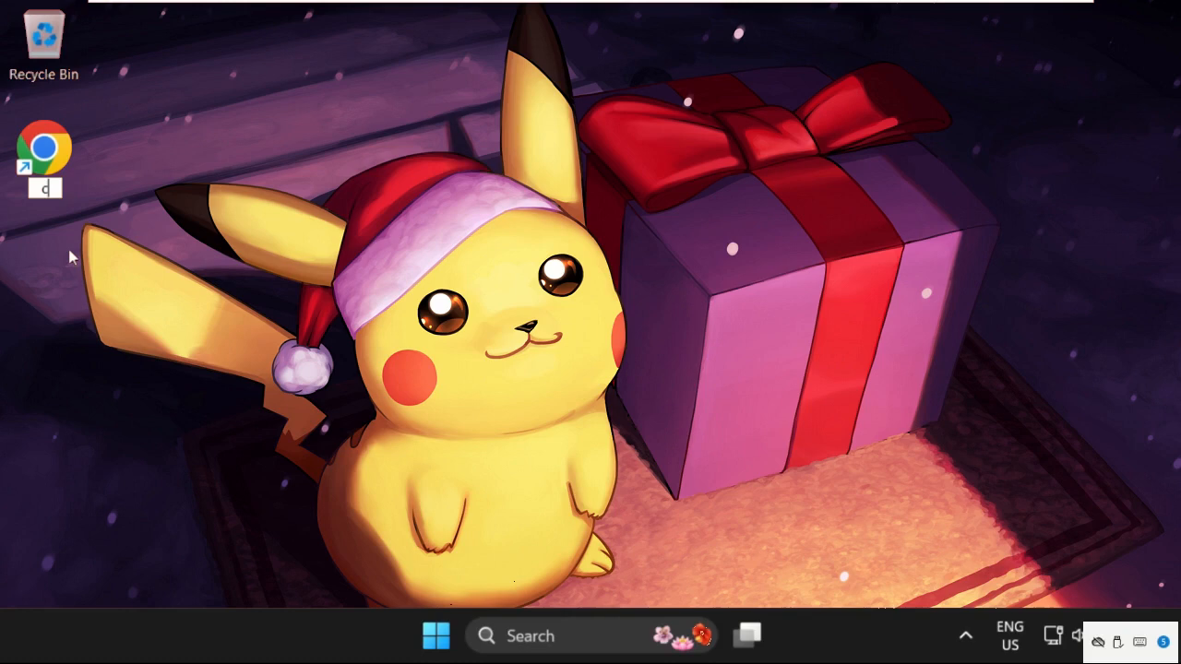
pyautogui.write('chrome')
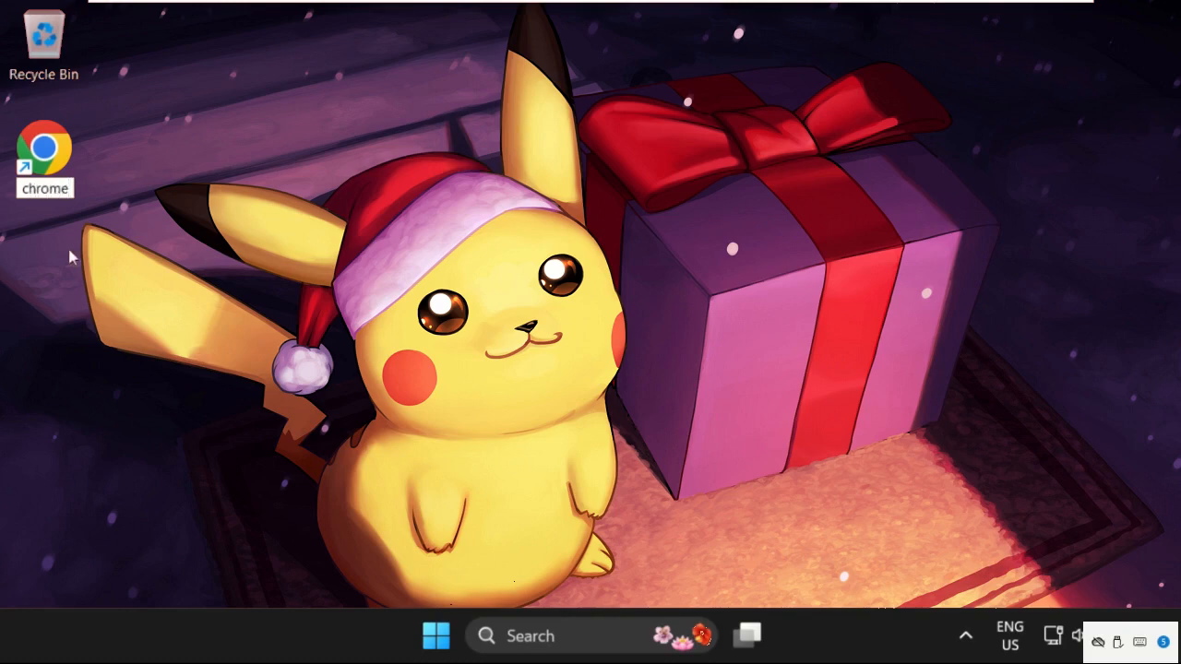
pyautogui.press('Return')
# Step: Launch Task Manager from the taskbar, maximize it and show the Details process list
pyautogui.click(201, 263)
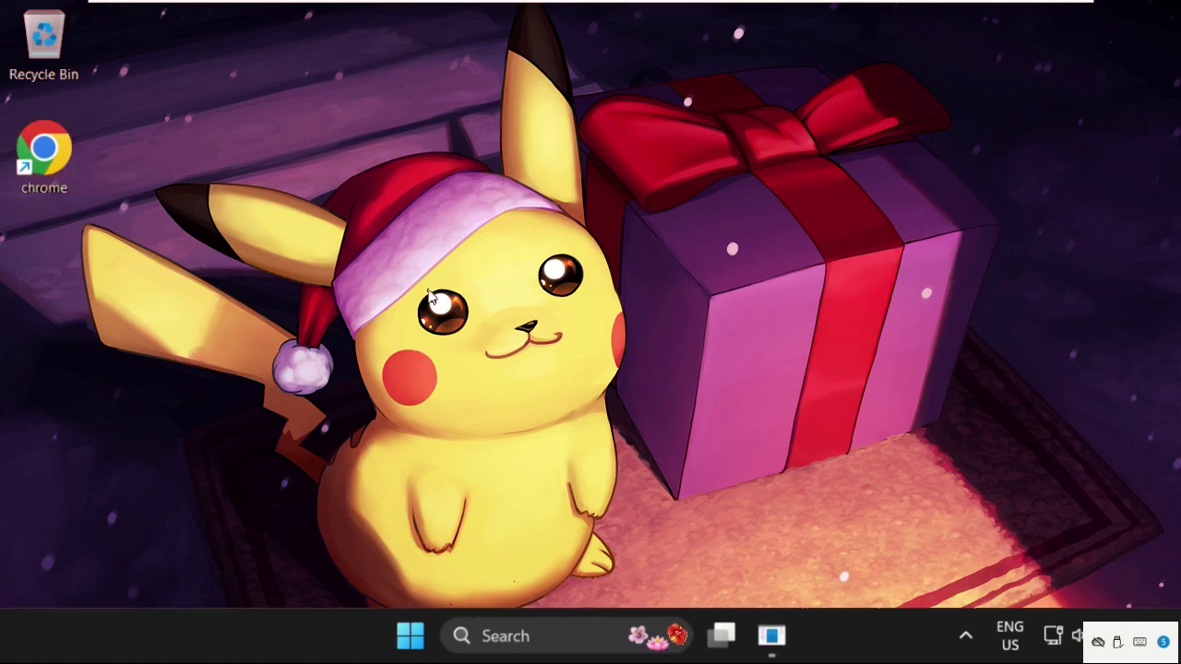
pyautogui.rightClick(867, 635)
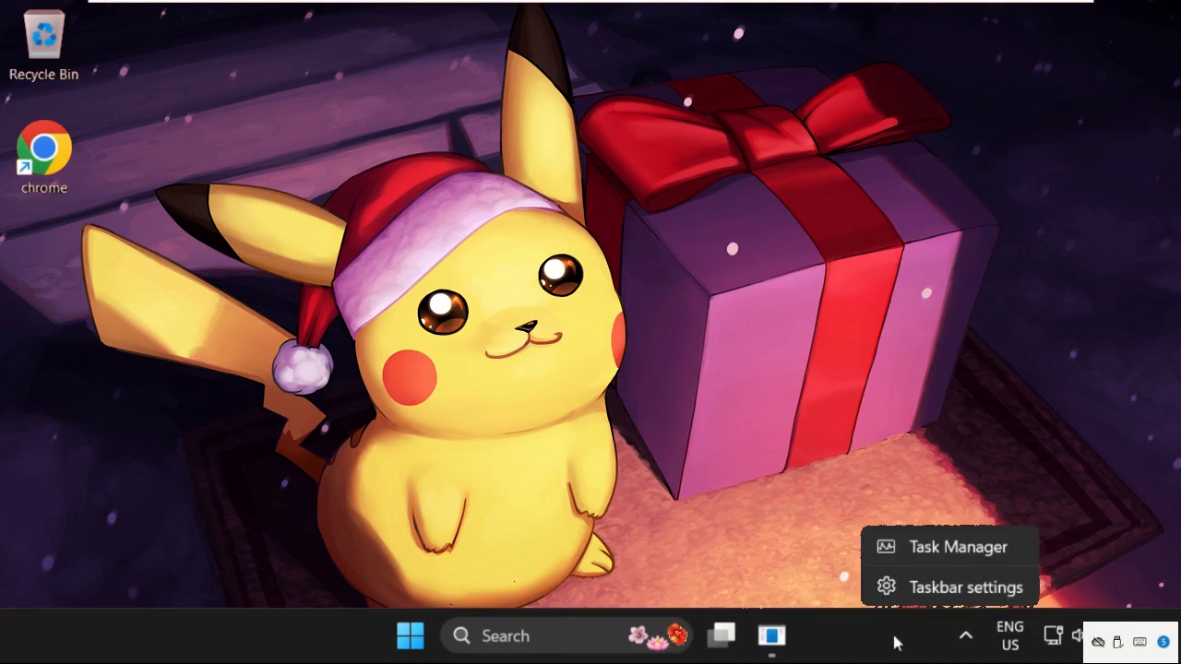
pyautogui.click(939, 550)
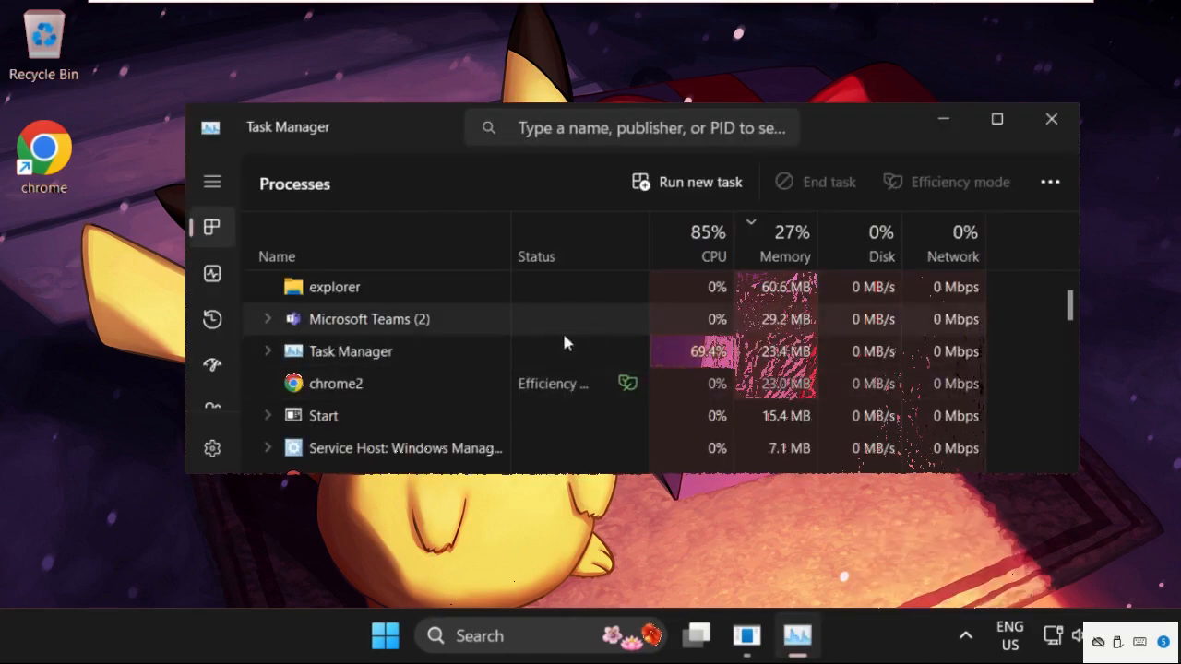
pyautogui.doubleClick(824, 120)
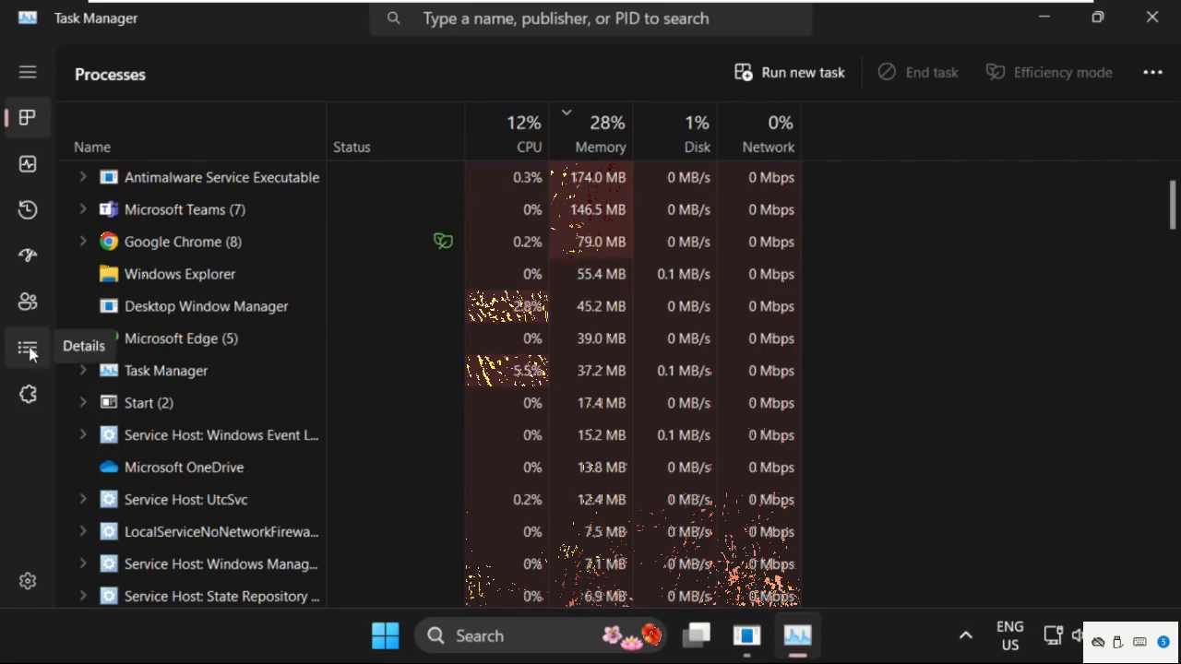
pyautogui.click(27, 349)
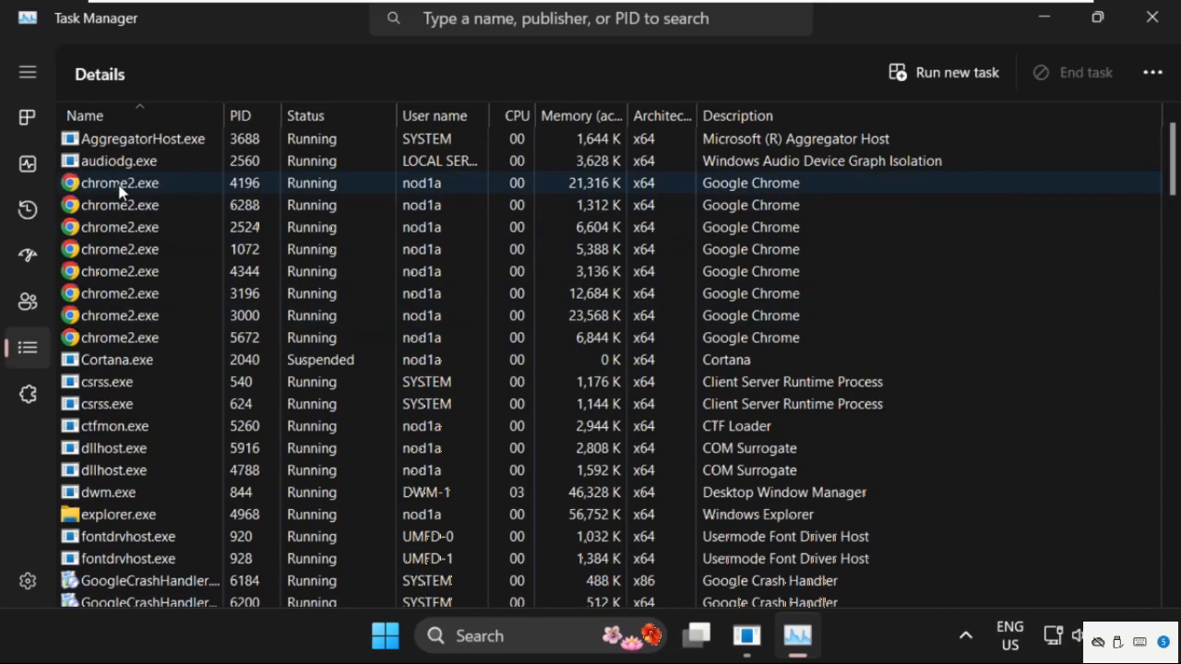
# Step: End the whole chrome2.exe process tree and confirm it
pyautogui.click(118, 185)
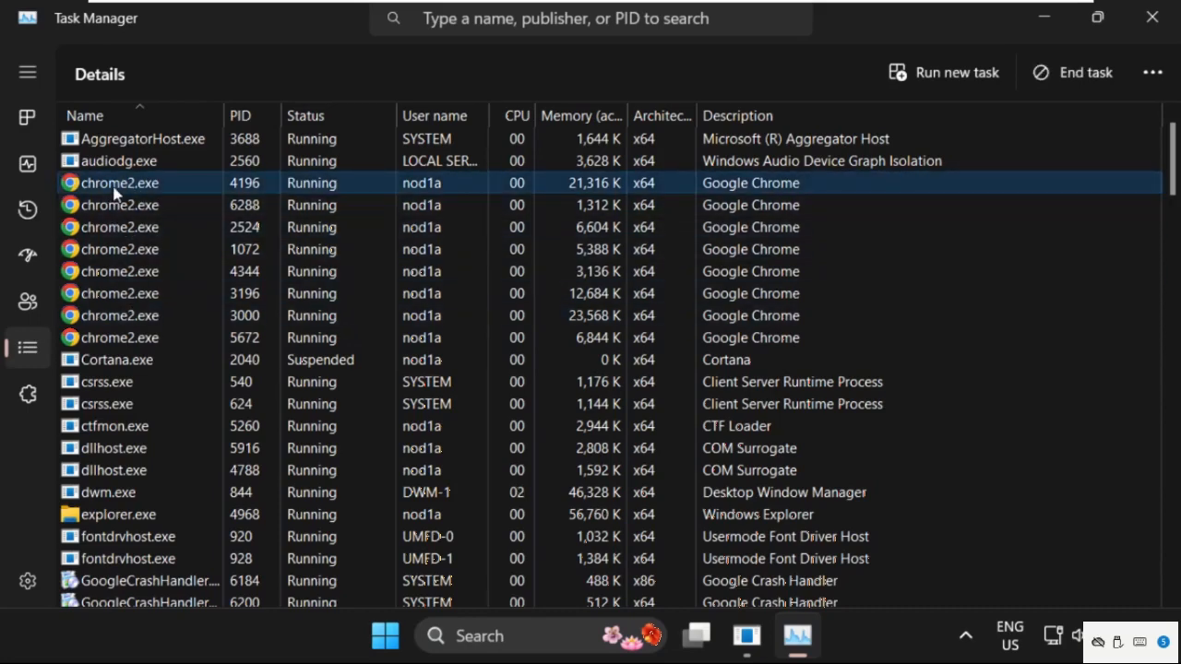
pyautogui.rightClick(116, 189)
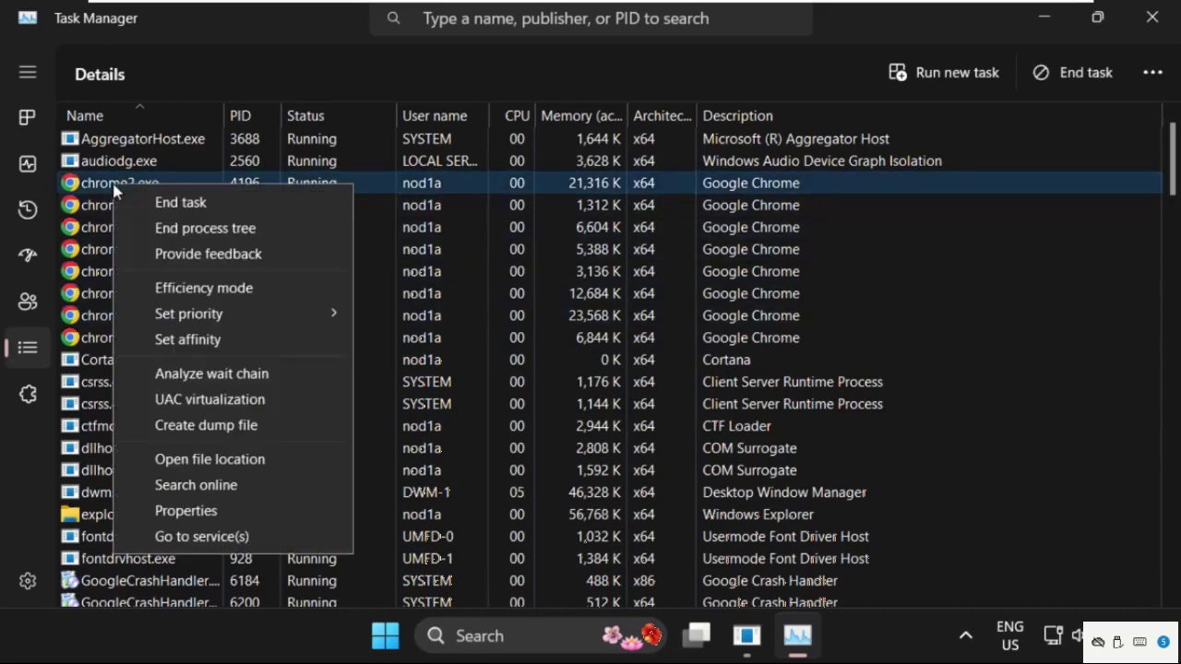
pyautogui.click(205, 228)
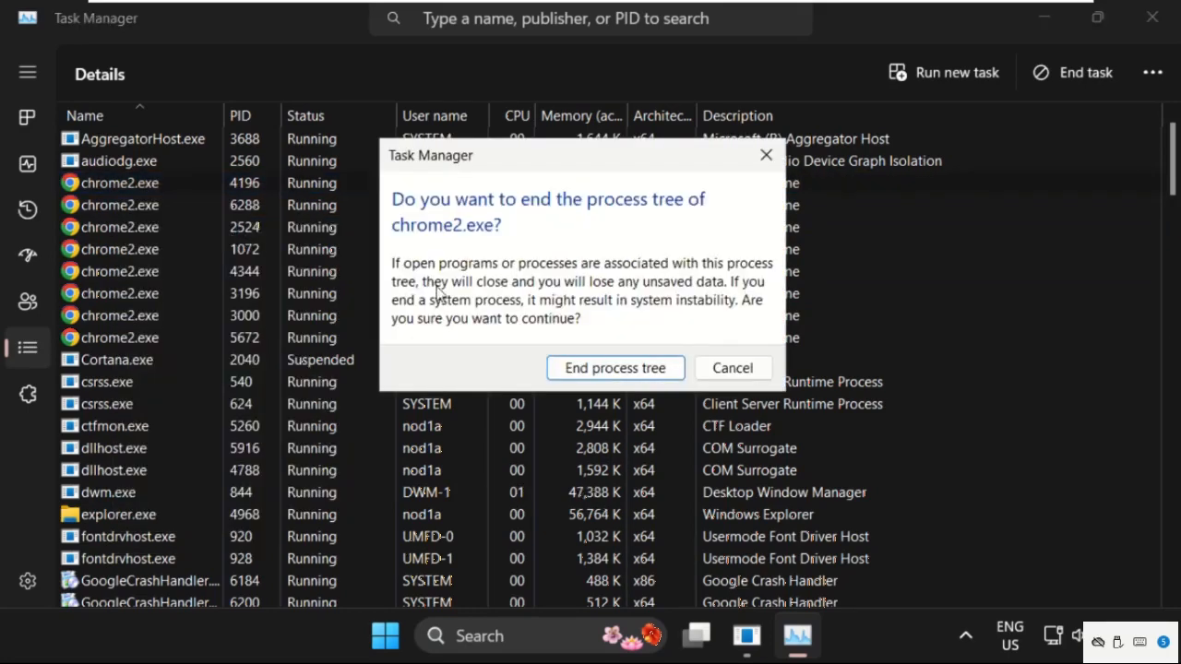
pyautogui.click(609, 368)
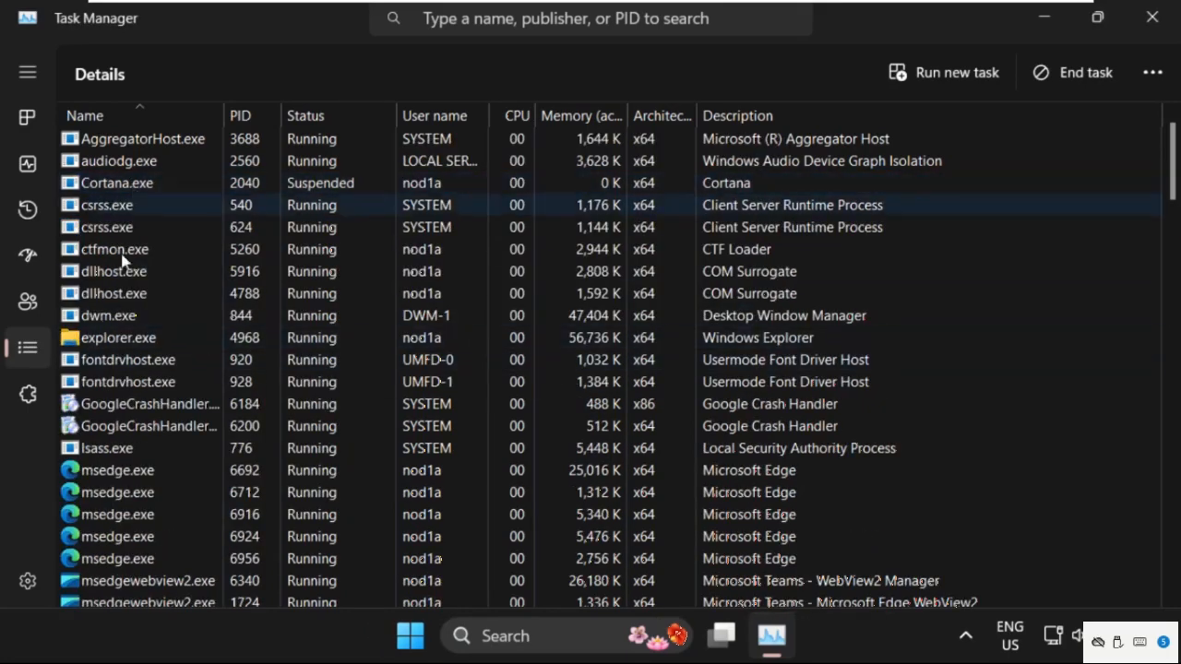
# Step: Close Task Manager, bring up the Run dialog from Start and clear its Open field for %localappdata%
pyautogui.click(1153, 17)
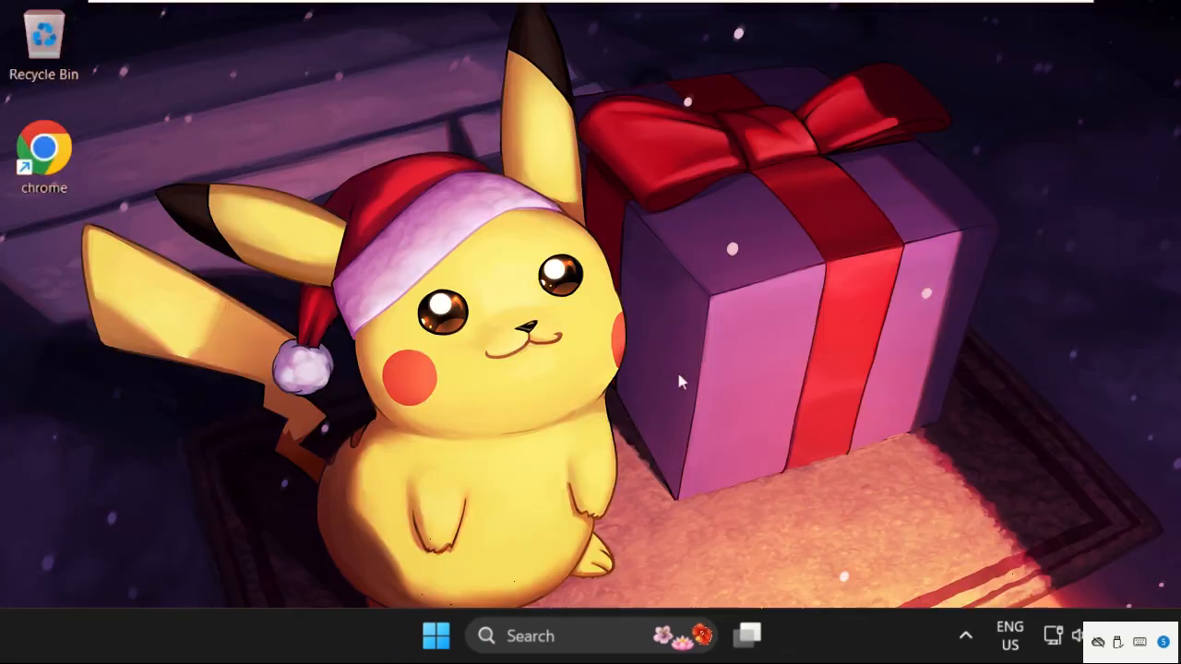
pyautogui.rightClick(436, 636)
pyautogui.click(393, 541)
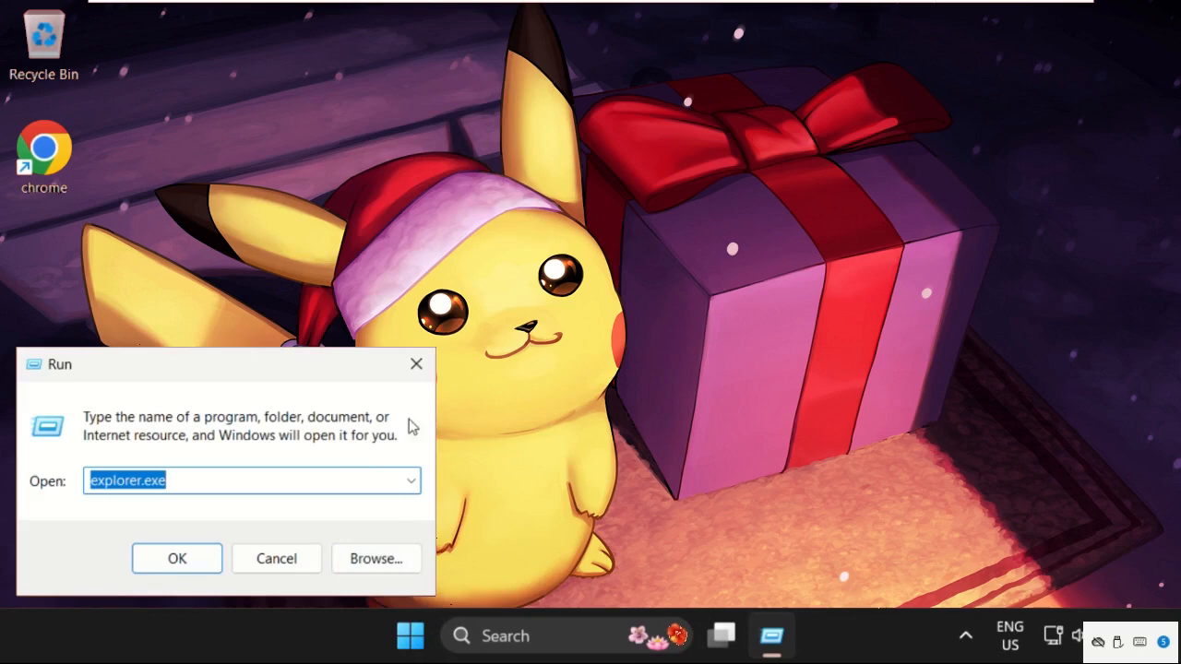
pyautogui.moveTo(327, 369); pyautogui.dragTo(679, 226)
pyautogui.press('BackSpace')
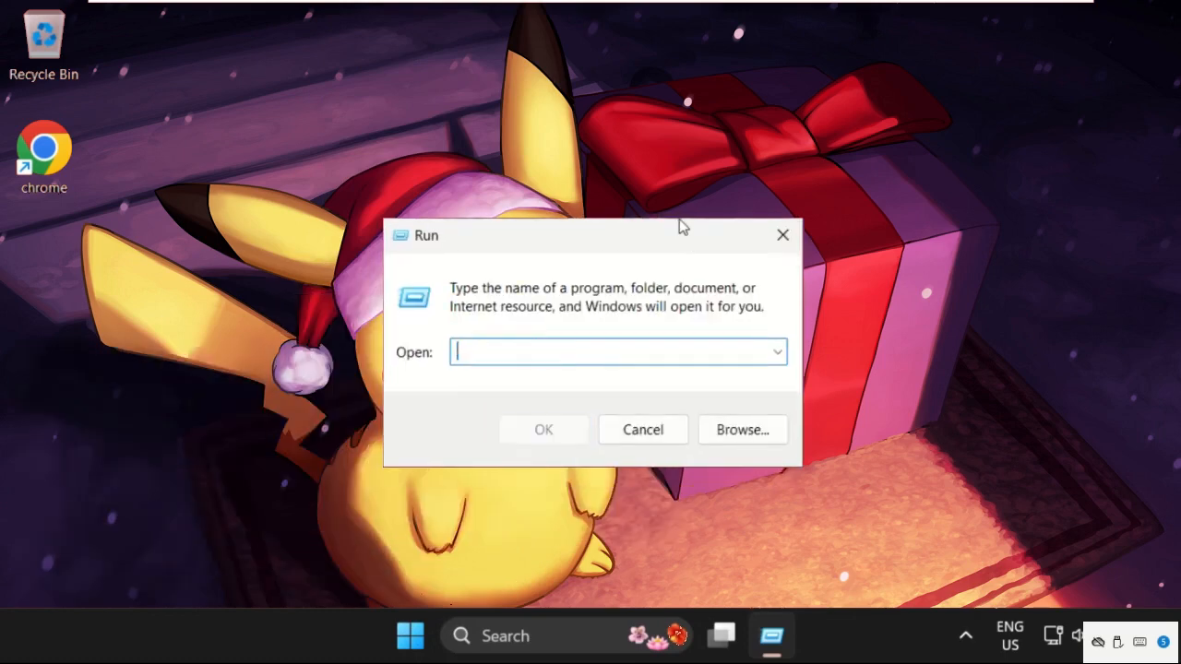
pyautogui.write('%locala')
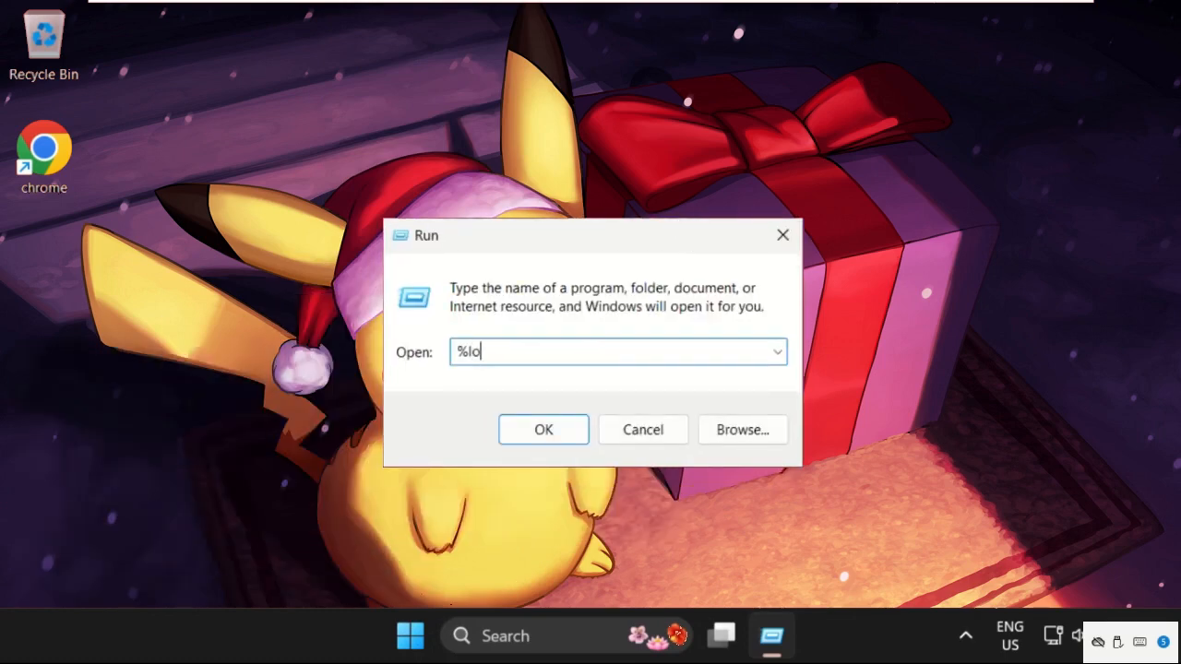
pyautogui.write('ppdata')
pyautogui.write('%')
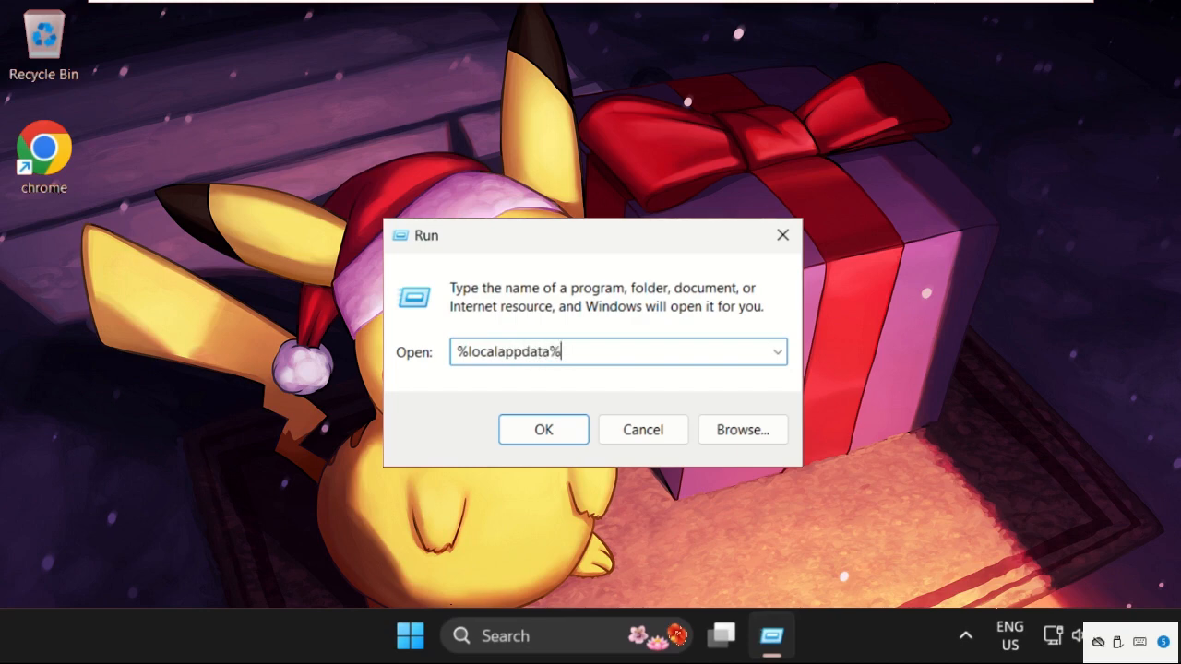
# Step: Run %localappdata% and navigate into Google > Chrome > User Data
pyautogui.press('Return')
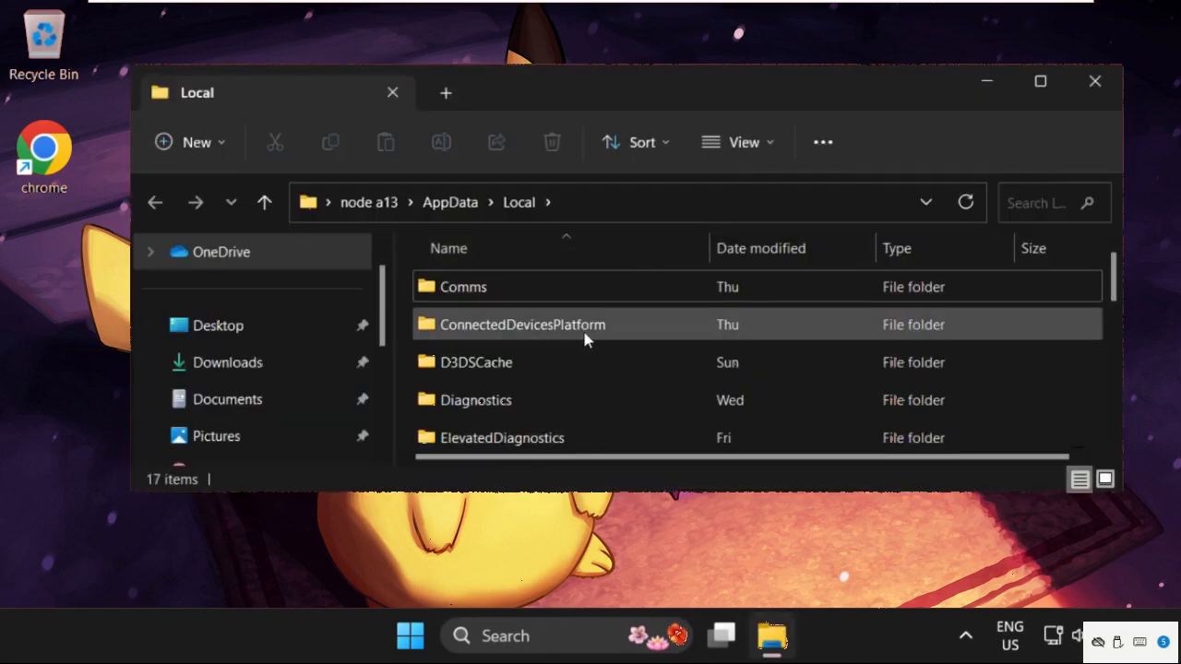
pyautogui.doubleClick(747, 78)
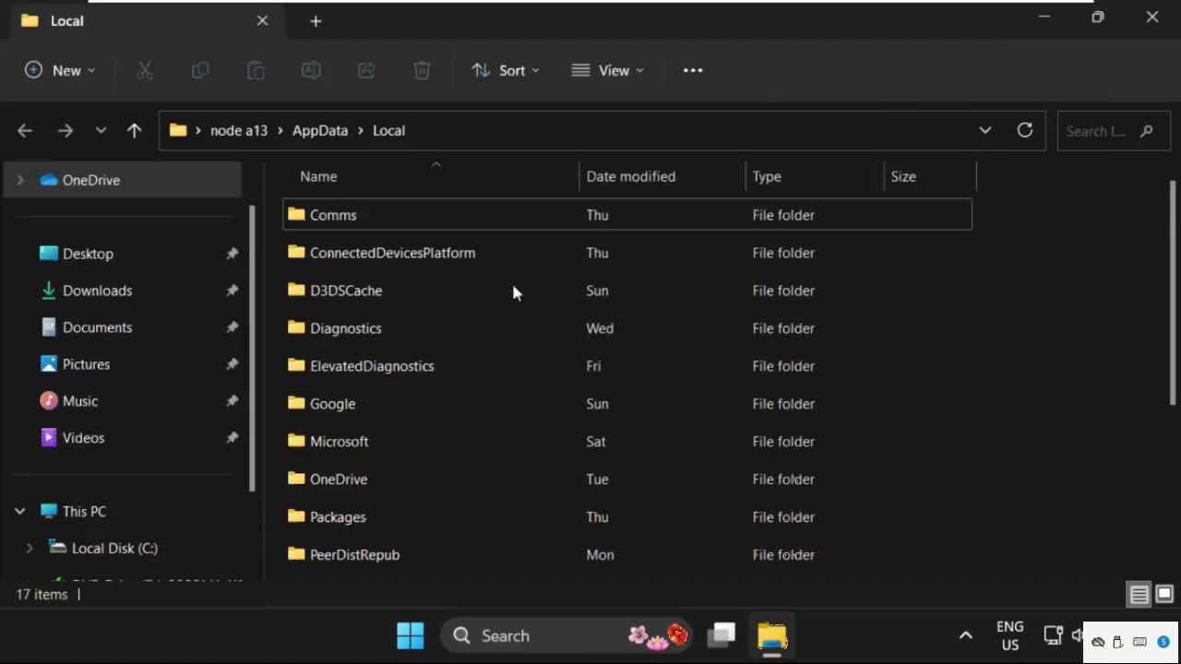
pyautogui.doubleClick(374, 406)
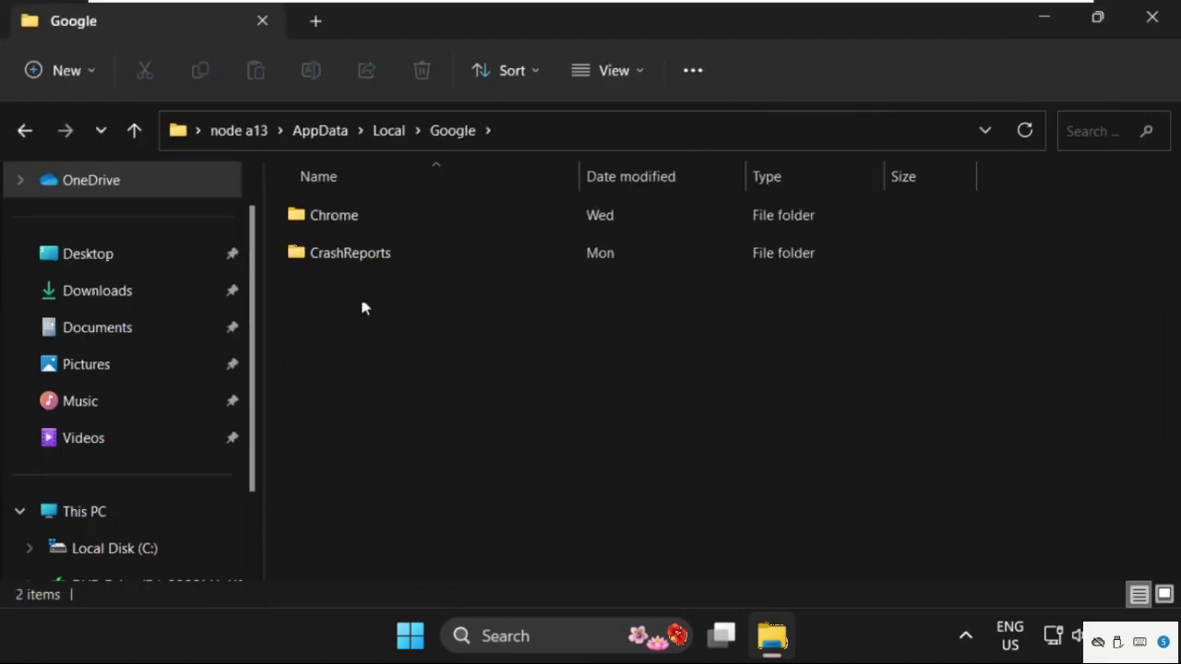
pyautogui.click(355, 220)
pyautogui.doubleClick(358, 228)
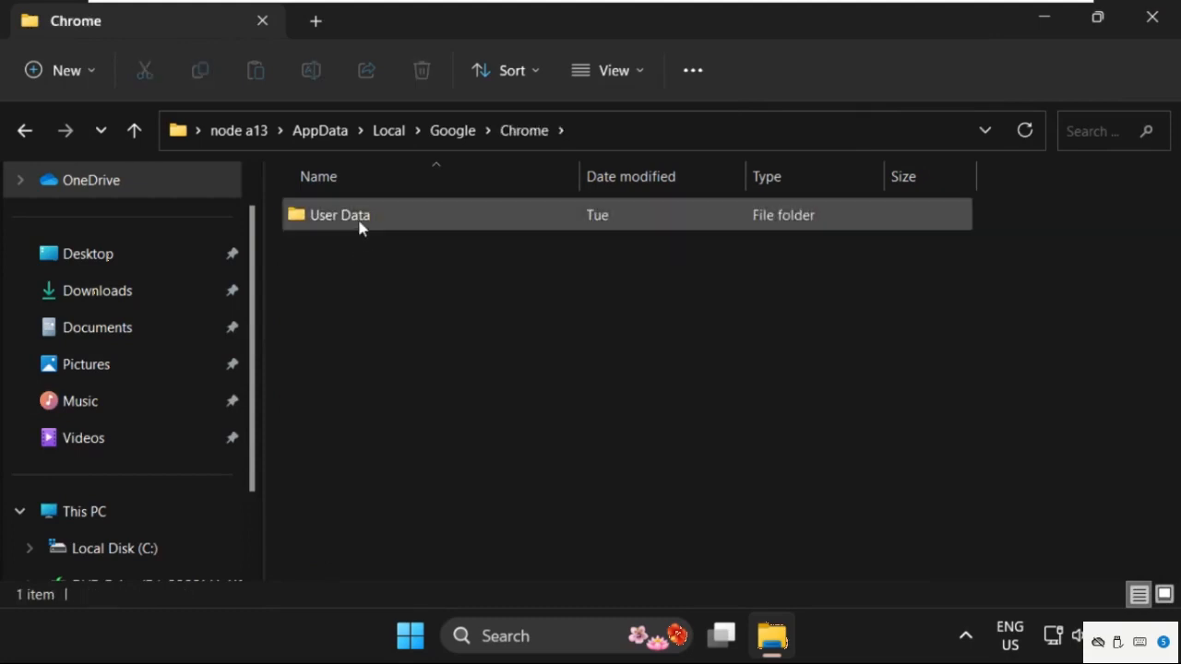
pyautogui.doubleClick(360, 226)
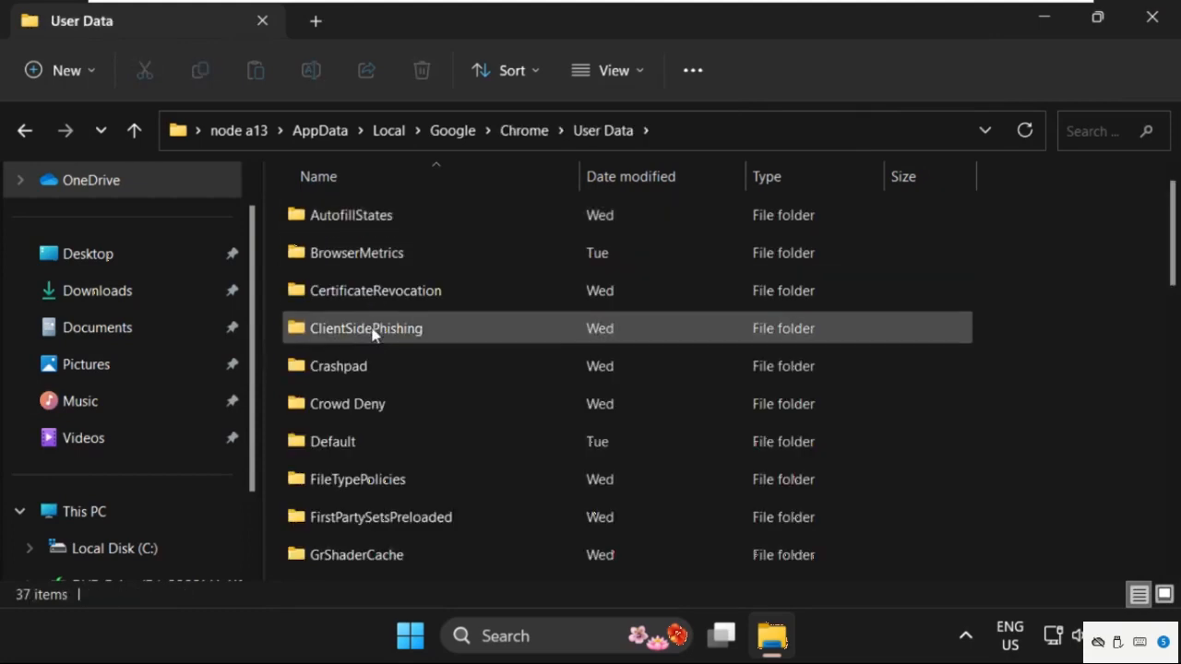
# Step: Delete the Default profile folder and close File Explorer
pyautogui.click(367, 441)
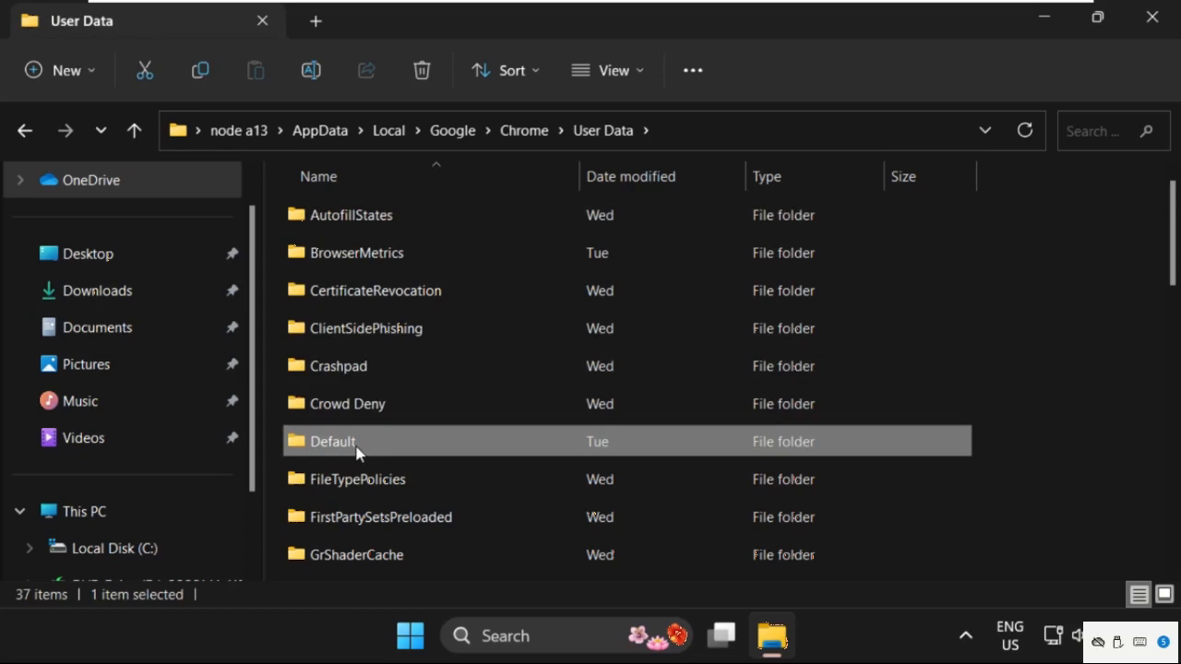
pyautogui.rightClick(360, 452)
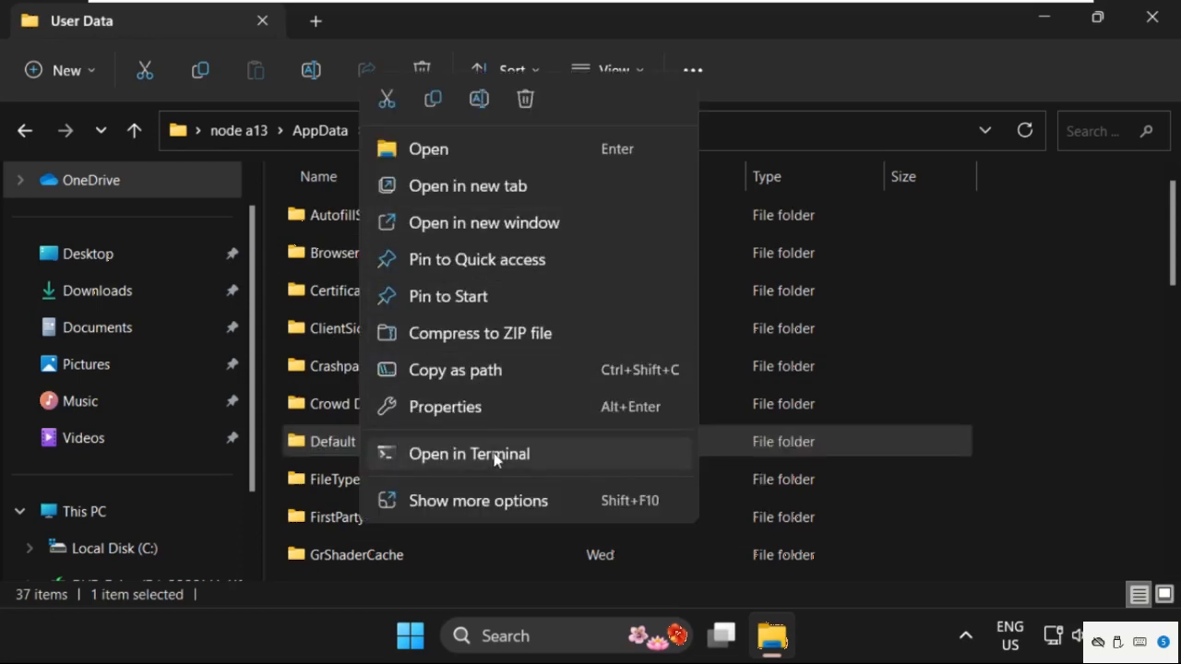
pyautogui.click(526, 100)
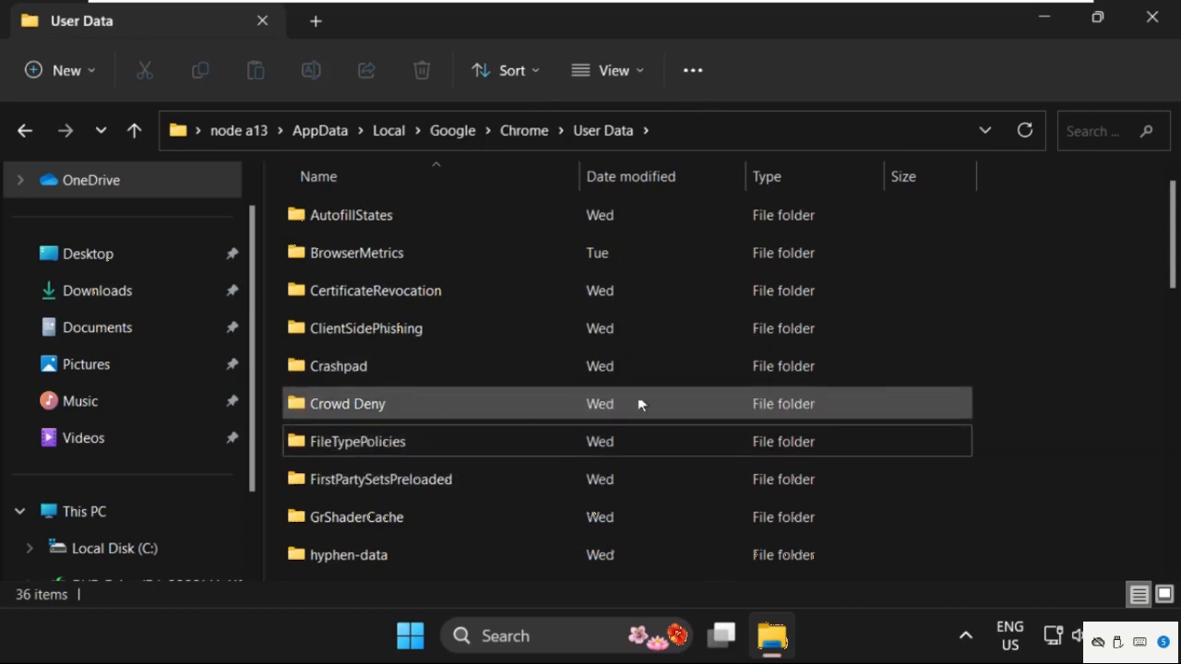
pyautogui.click(1160, 19)
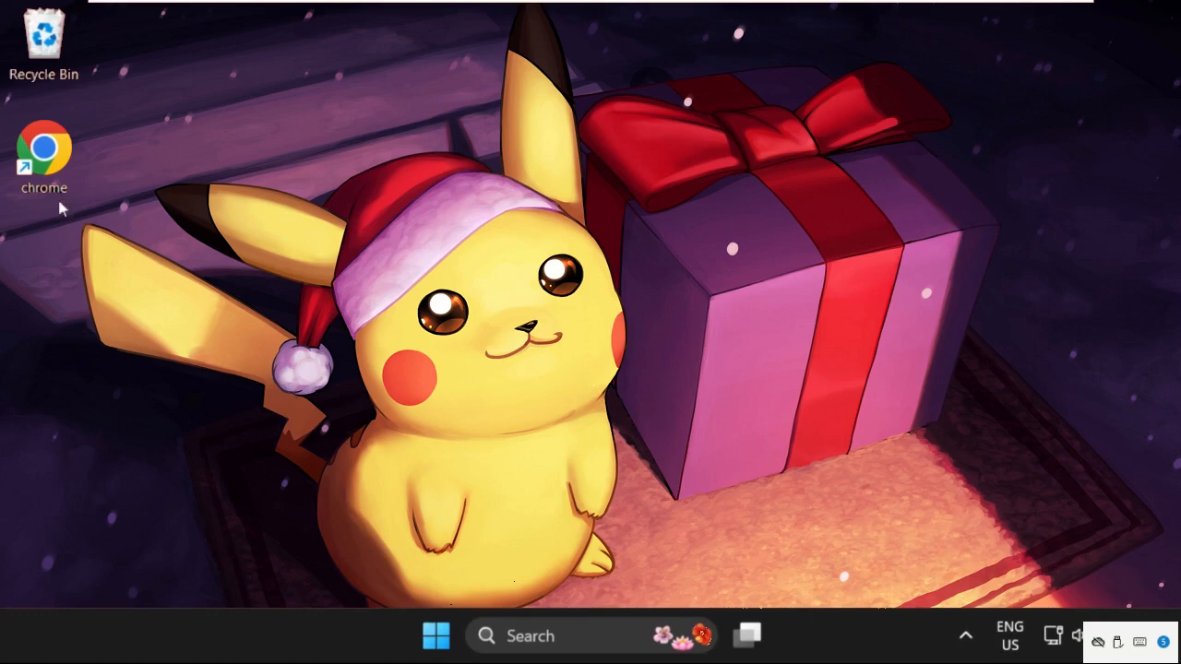
# Step: Tick Windows 8 compatibility mode in the chrome shortcut's Compatibility properties and close the dialog
pyautogui.rightClick(44, 153)
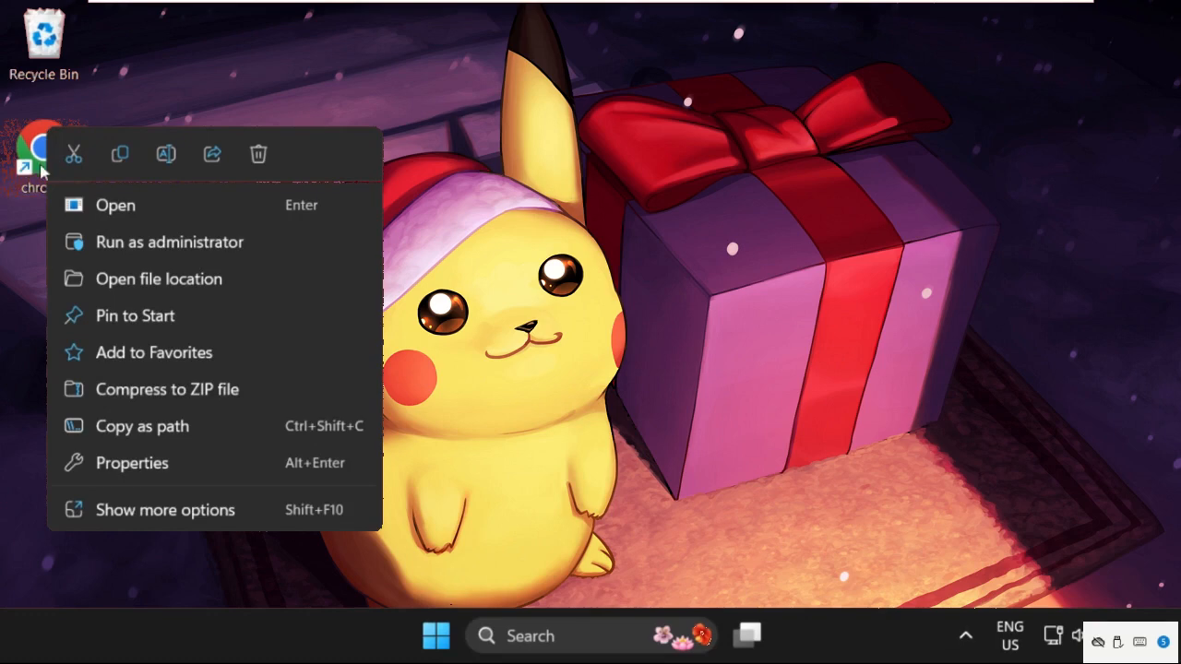
pyautogui.click(140, 472)
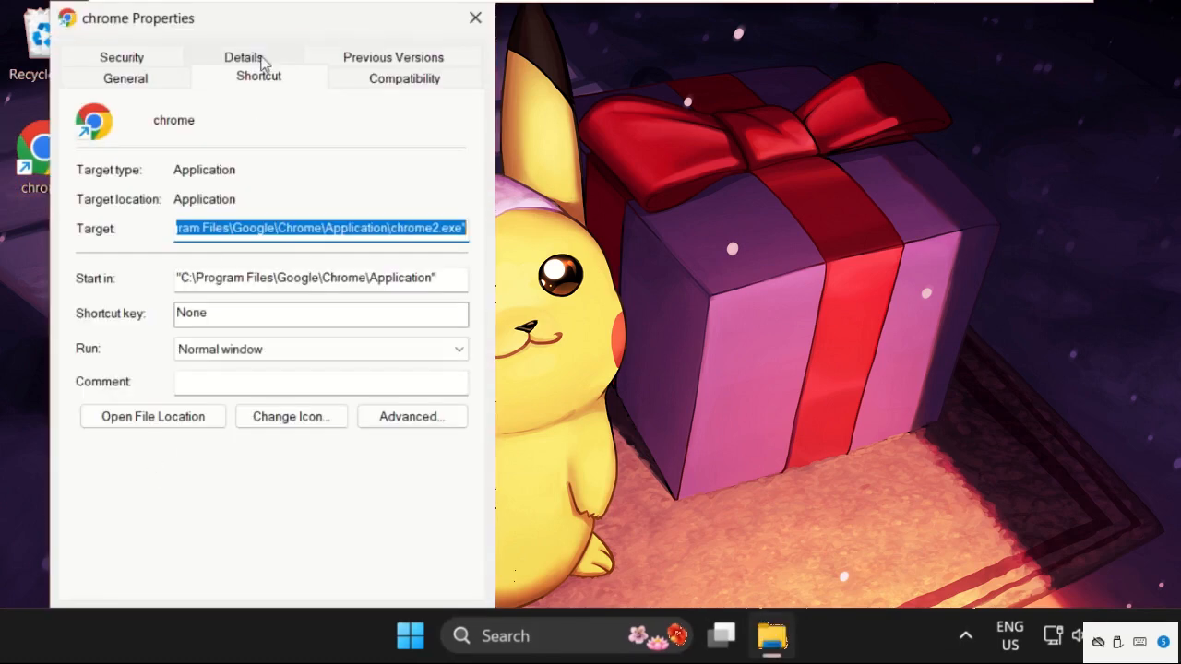
pyautogui.click(404, 78)
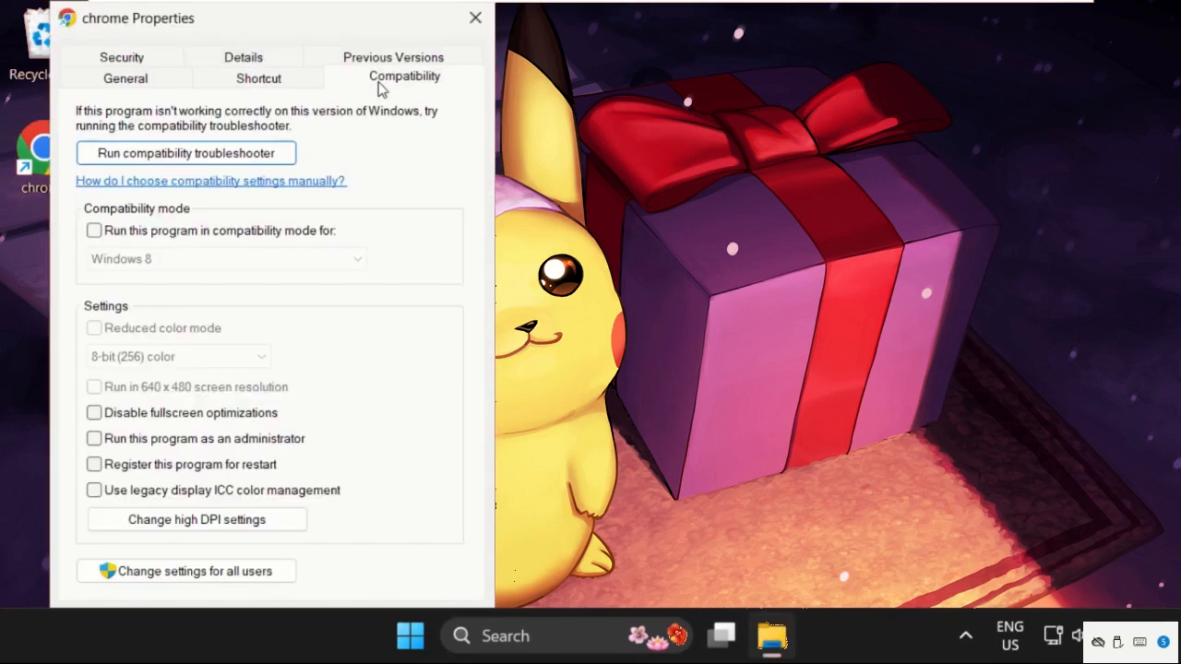
pyautogui.click(94, 230)
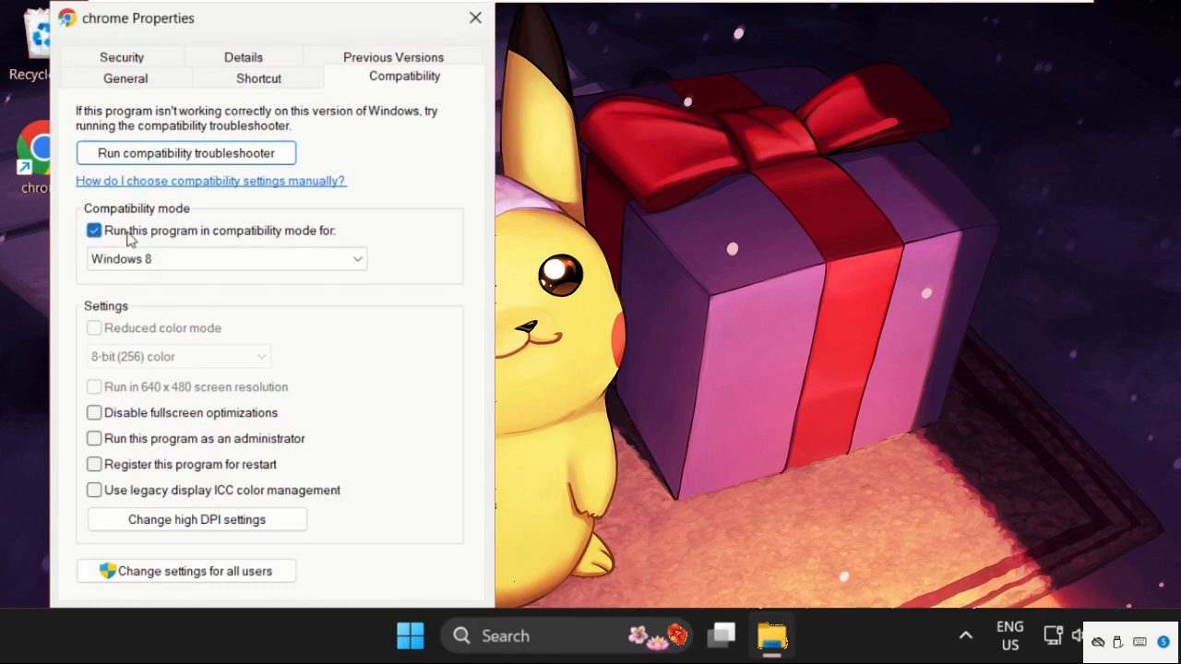
pyautogui.moveTo(331, 21)
pyautogui.mouseDown()
pyautogui.moveTo(780, 22)
pyautogui.moveTo(747, 28)
pyautogui.mouseUp()
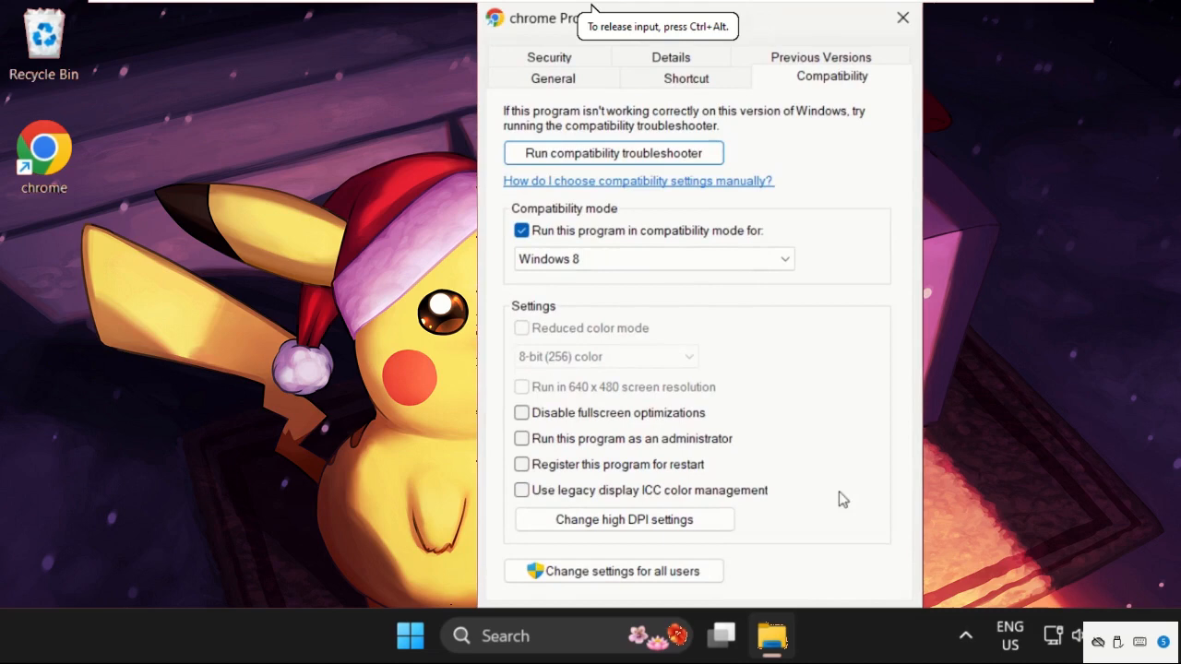
pyautogui.click(900, 20)
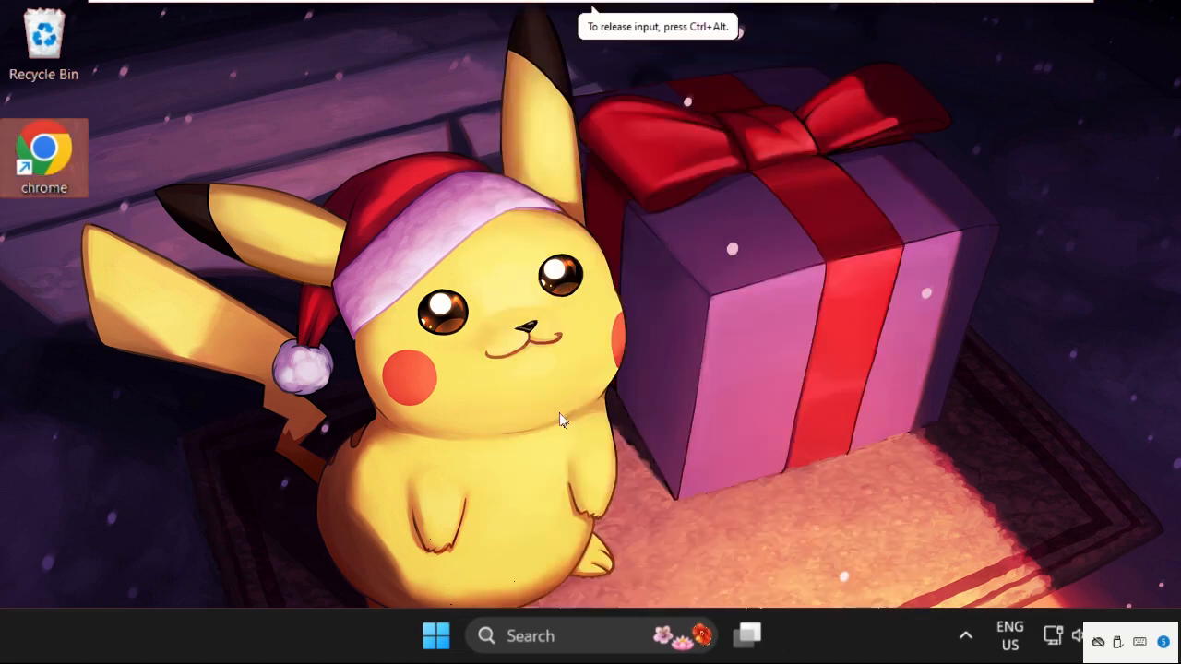
# Step: Launch Task Manager and start Run new task, browsing for the program file
pyautogui.rightClick(812, 636)
pyautogui.click(883, 550)
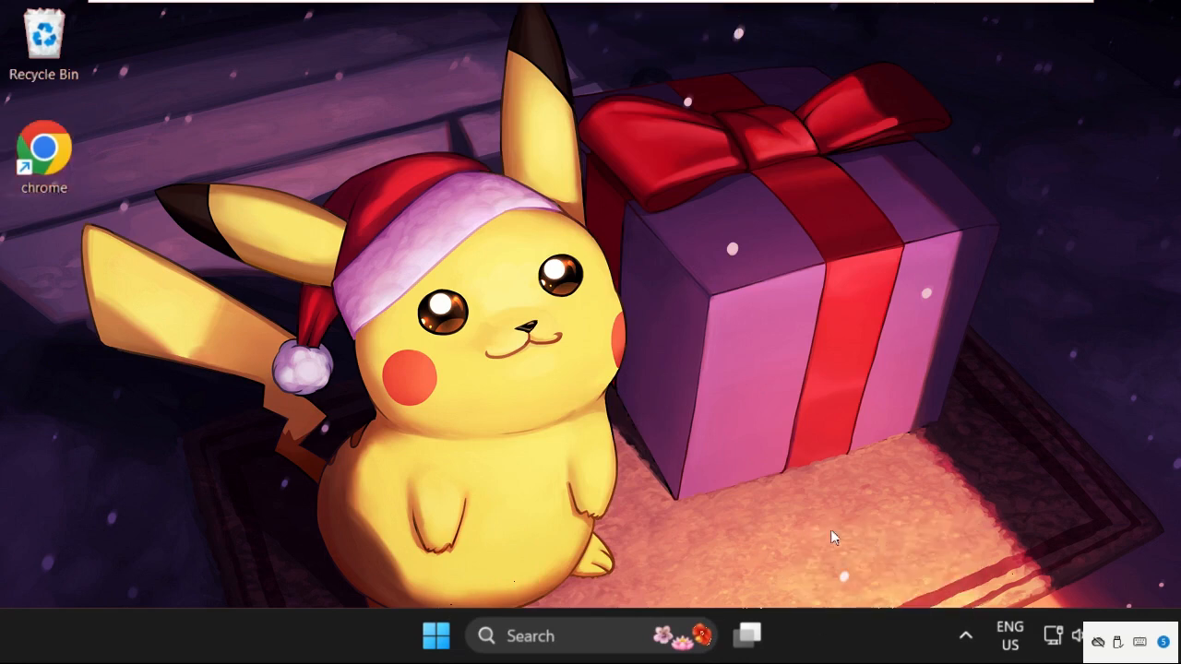
pyautogui.click(668, 189)
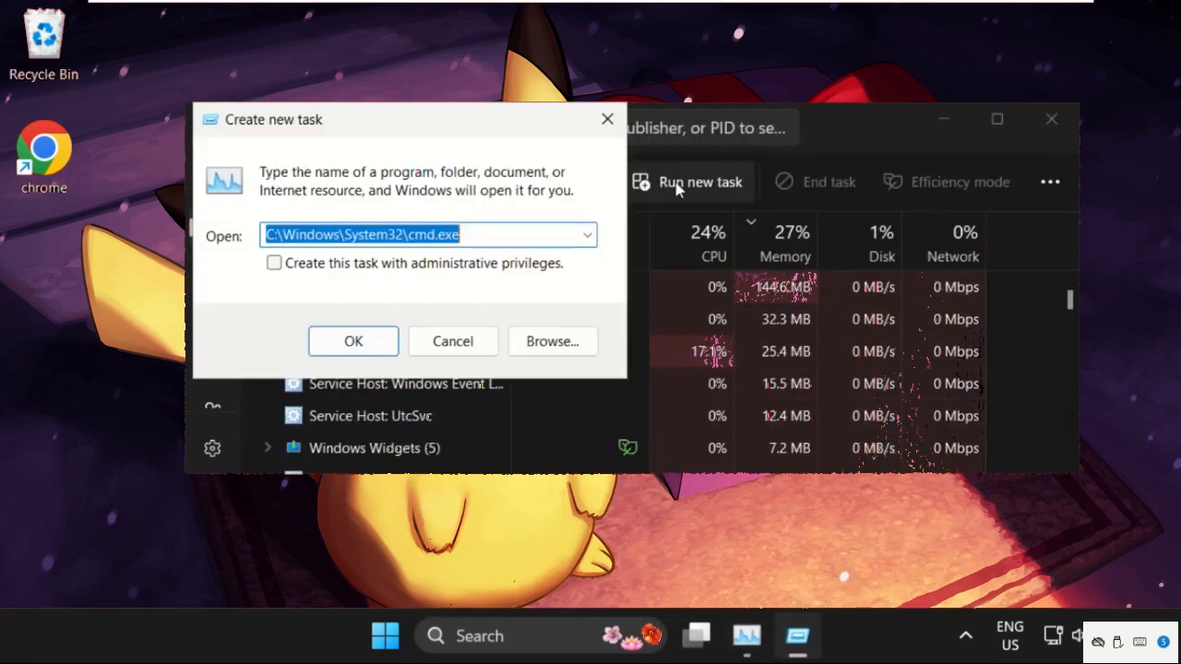
pyautogui.click(550, 341)
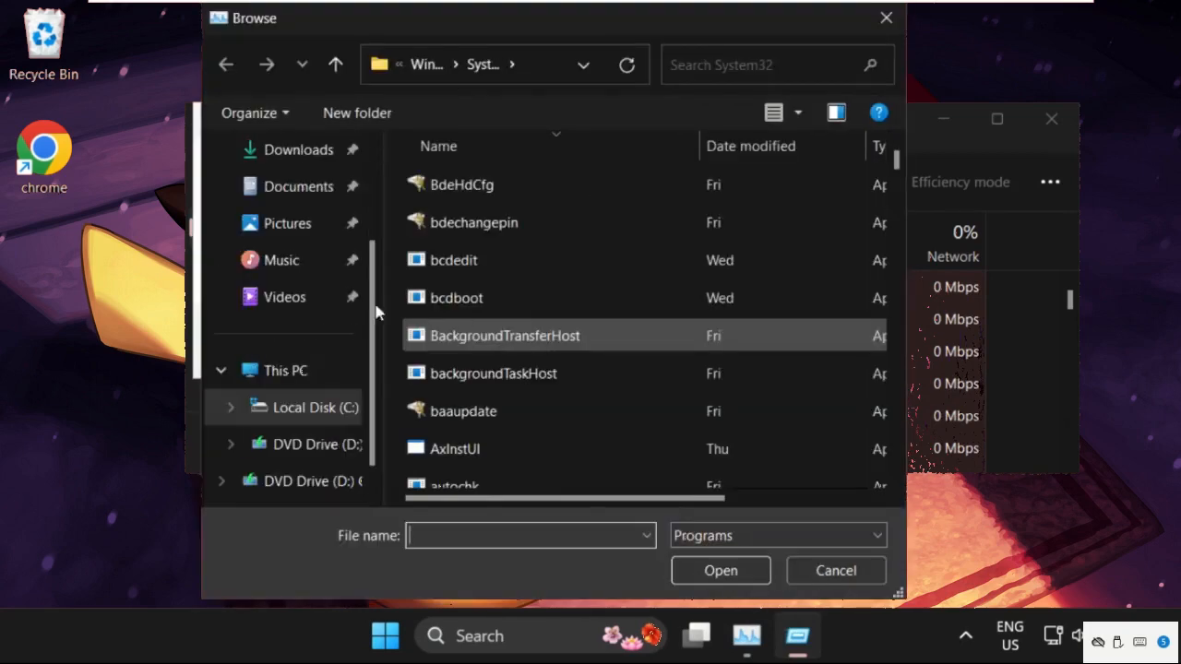
# Step: Browse to C:\Windows\System32 and choose cmd.exe as the task's program
pyautogui.click(285, 370)
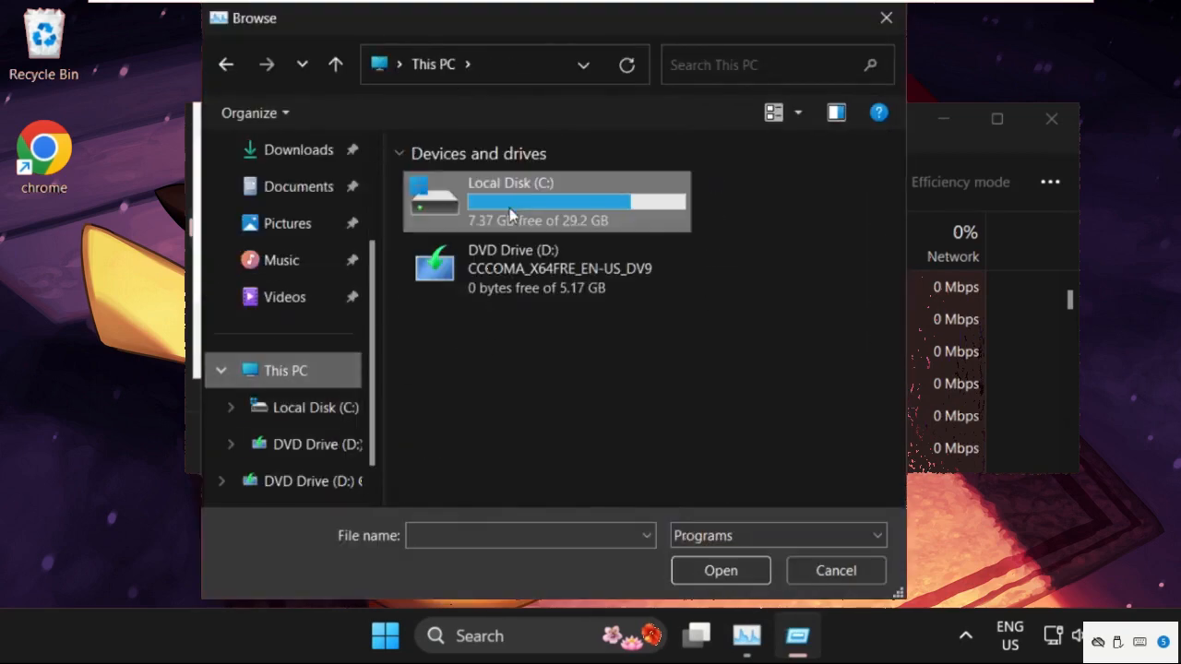
pyautogui.doubleClick(512, 203)
pyautogui.scroll(-3, 540, 376)
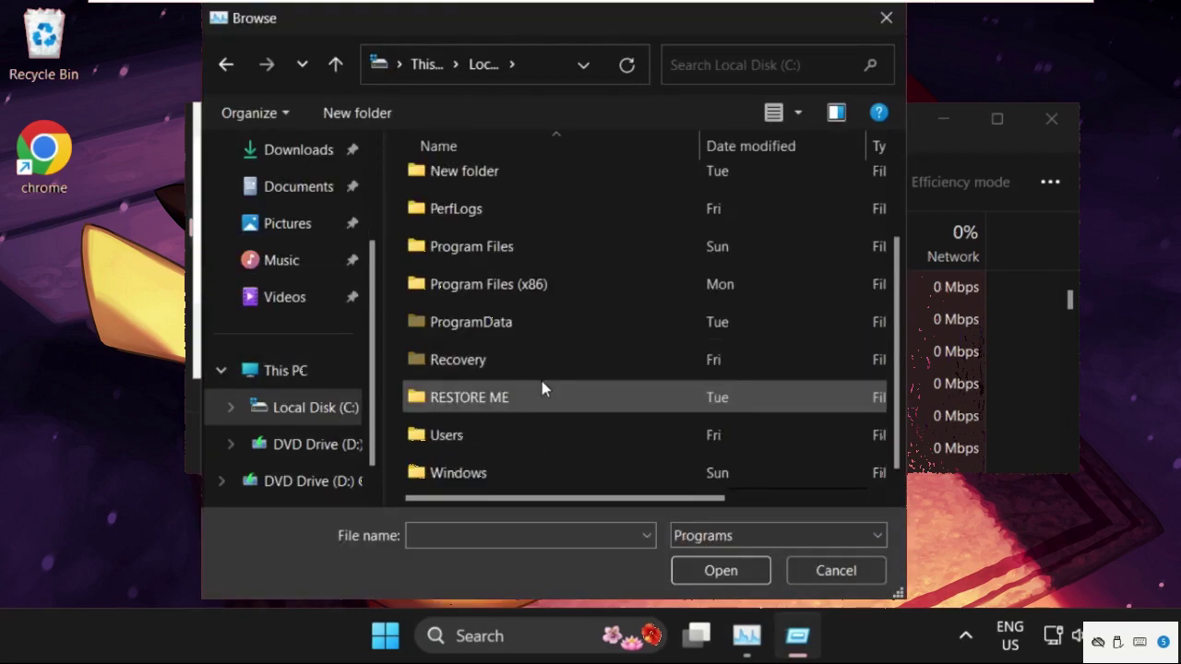
pyautogui.doubleClick(487, 475)
pyautogui.scroll(-8, 531, 347)
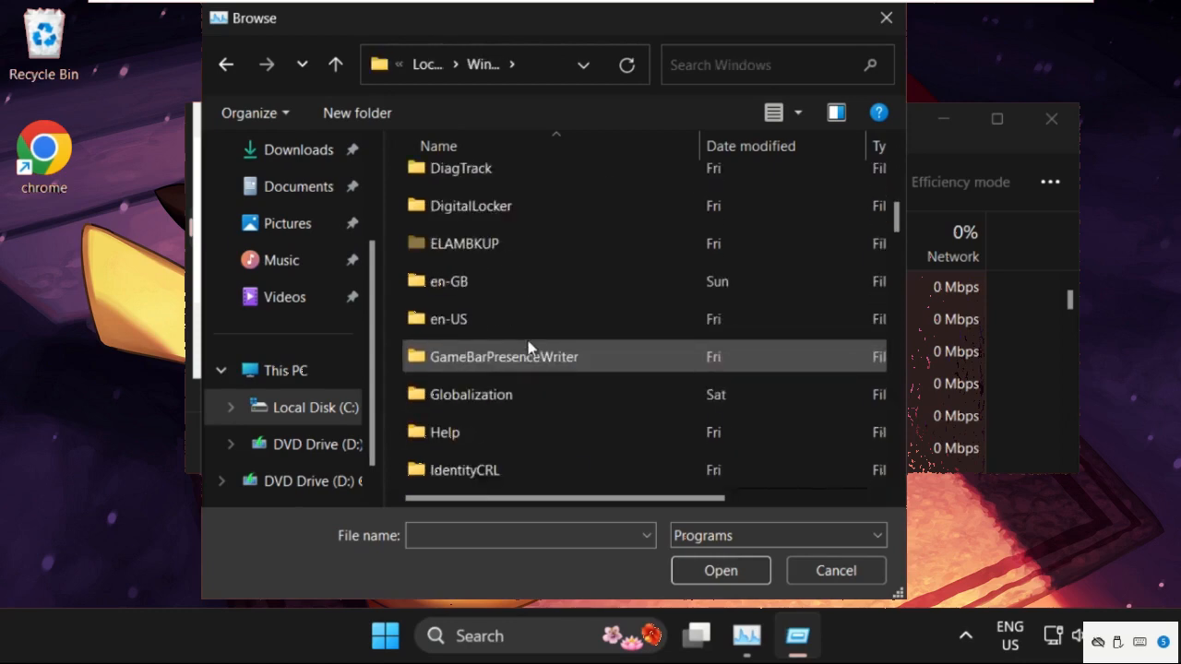
pyautogui.scroll(-8, 530, 348)
pyautogui.scroll(-3, 530, 347)
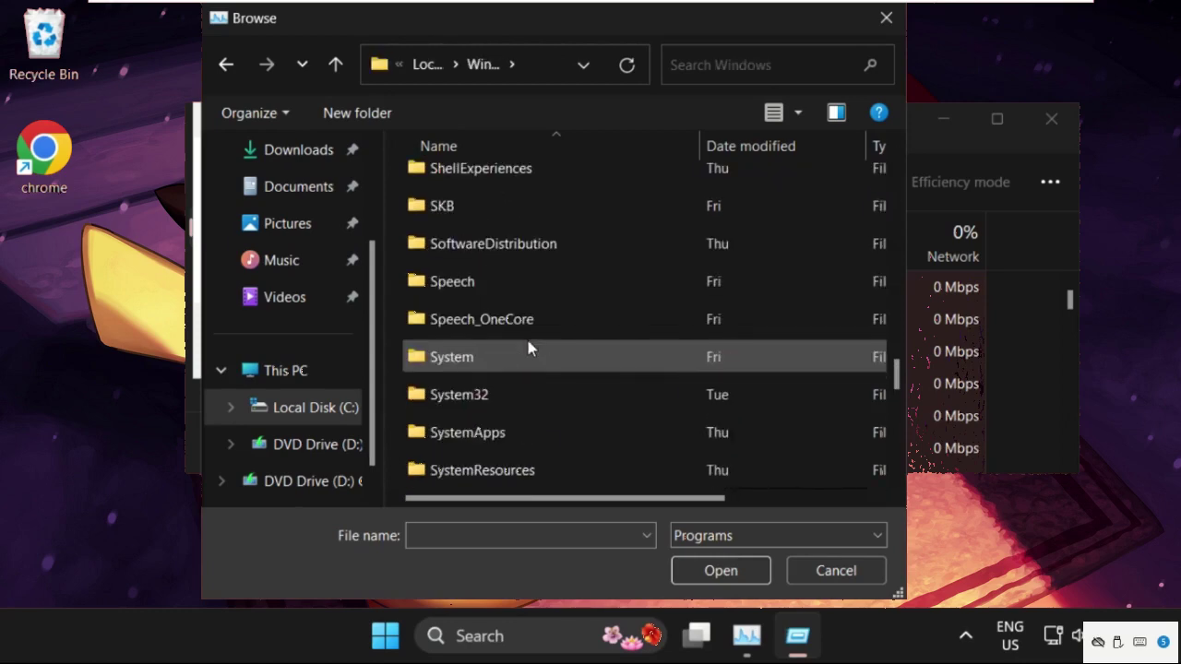
pyautogui.click(520, 394)
pyautogui.doubleClick(509, 390)
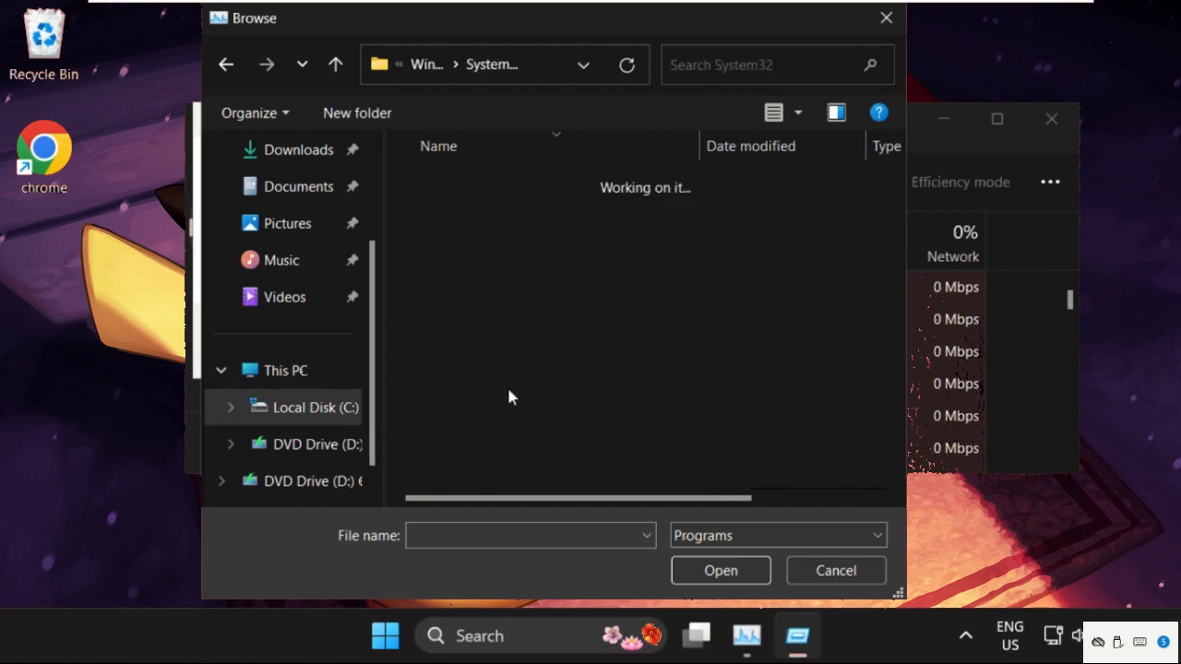
pyautogui.click(514, 377)
pyautogui.press('c')
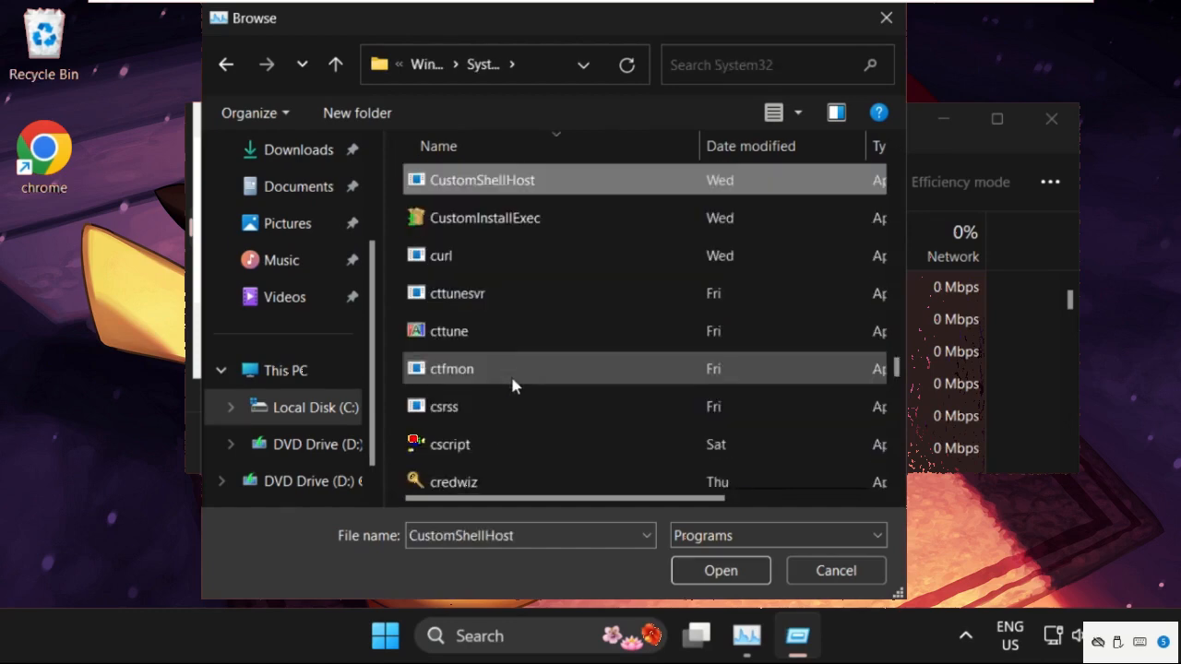
pyautogui.scroll(-3, 510, 374)
pyautogui.scroll(-2, 511, 373)
pyautogui.scroll(-2, 511, 374)
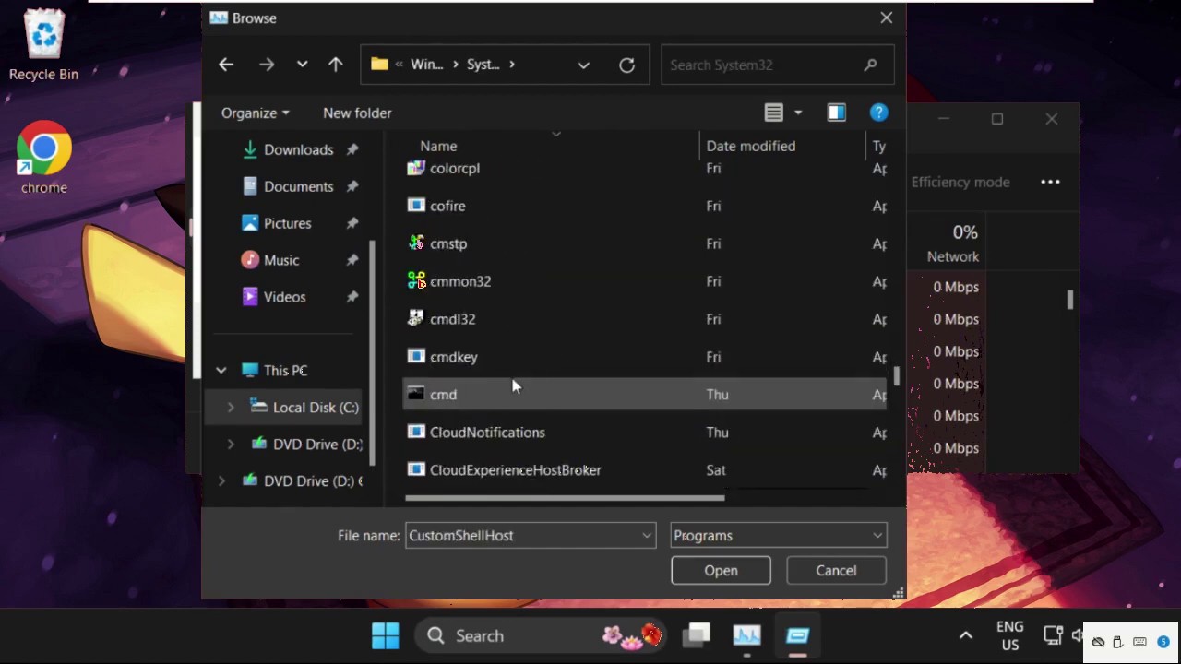
pyautogui.click(453, 395)
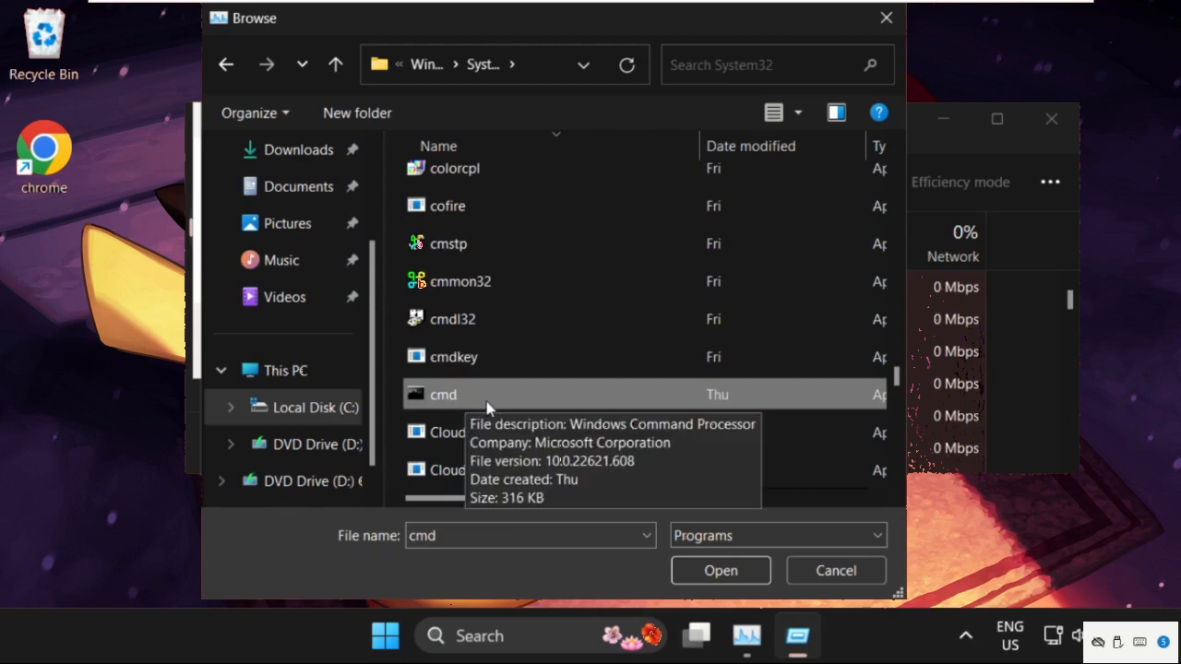
pyautogui.click(720, 570)
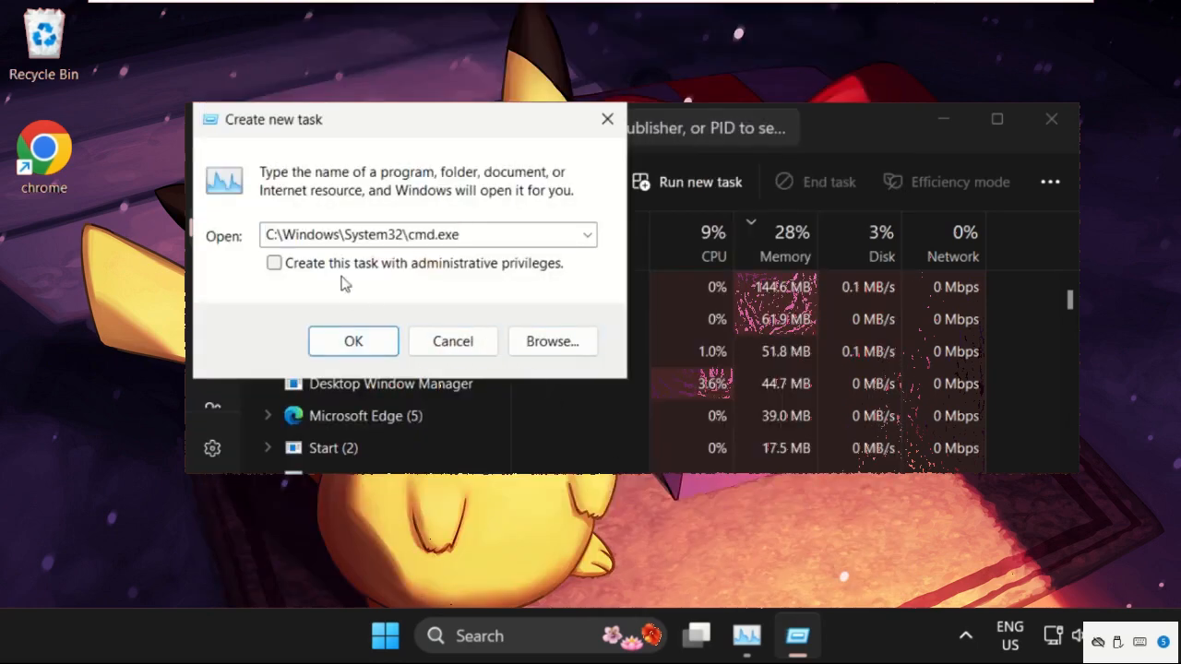
# Step: Launch cmd.exe with 'Create this task with administrative privileges' checked
pyautogui.click(274, 263)
pyautogui.click(354, 342)
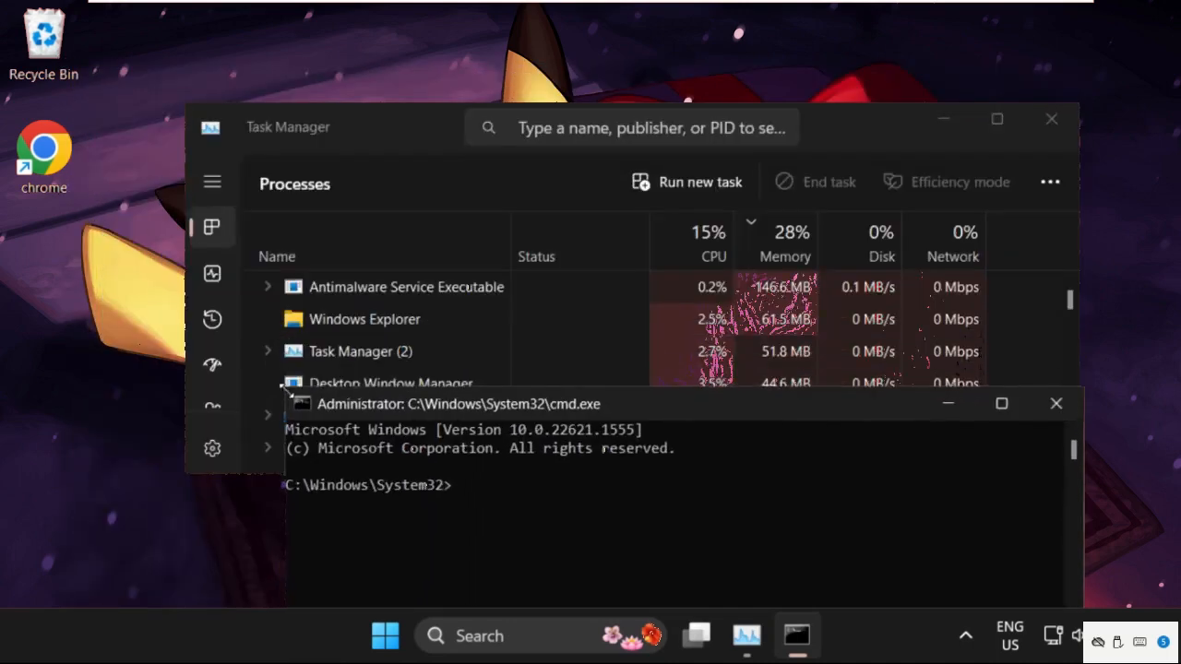
# Step: Close Task Manager and run netsh winsock reset and ipconfig /flushdns in the admin command prompt
pyautogui.click(1052, 121)
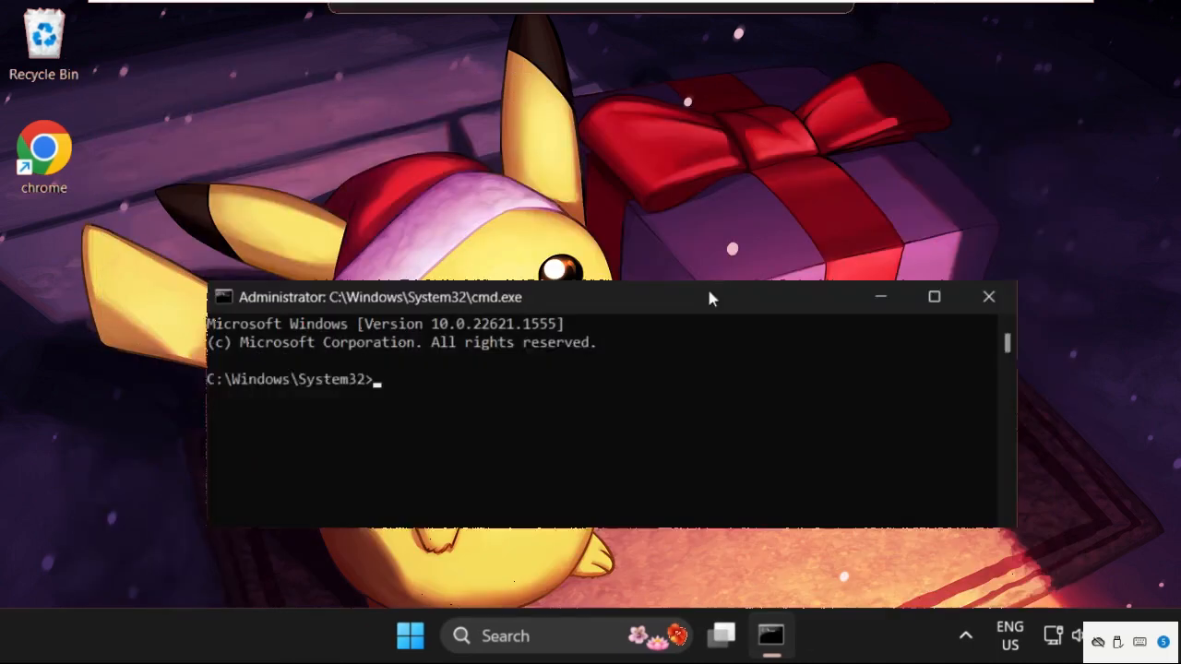
pyautogui.moveTo(706, 294); pyautogui.dragTo(704, 137)
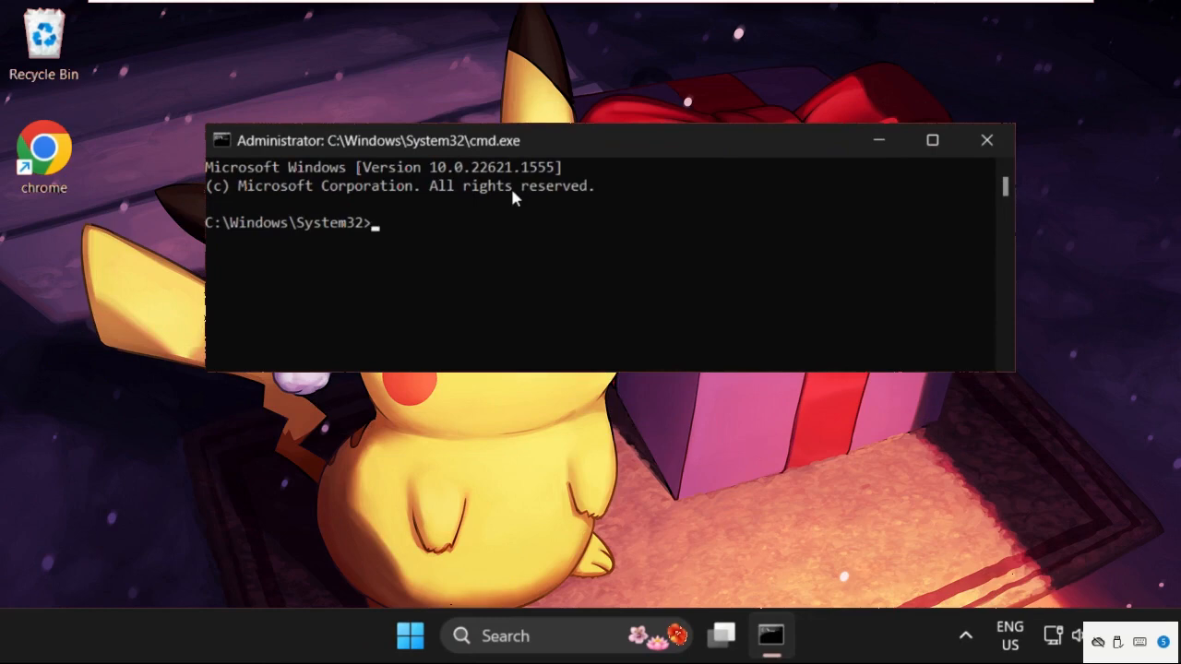
pyautogui.write('netsh ')
pyautogui.write('wins')
pyautogui.write('ock ')
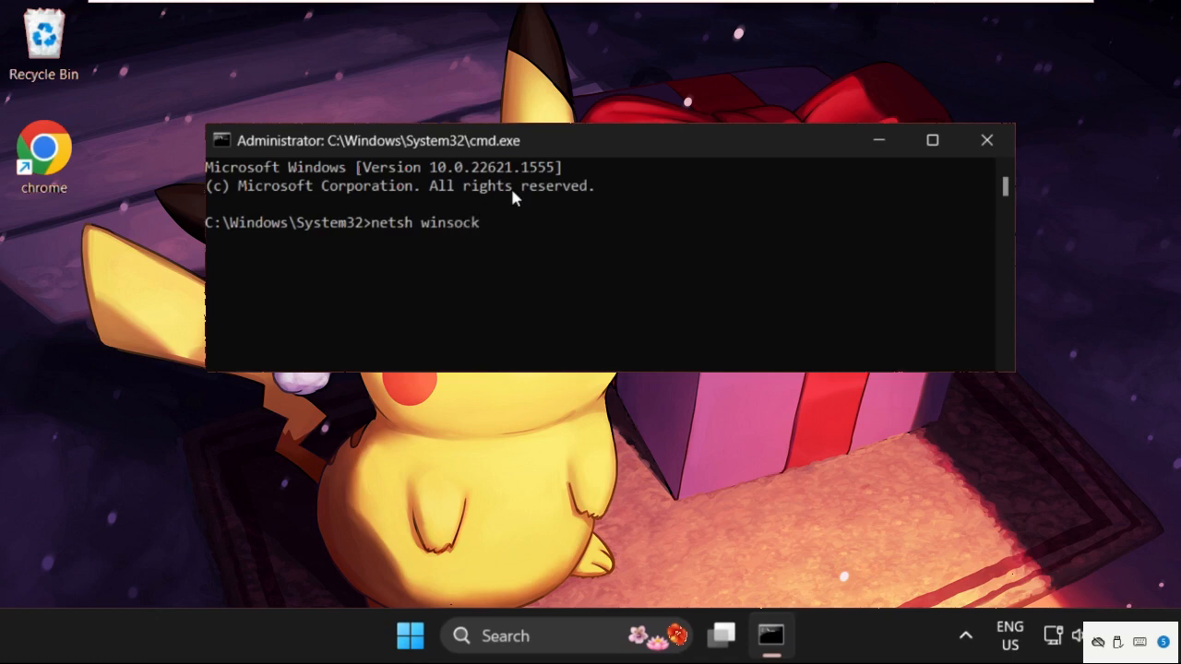
pyautogui.write('reset')
pyautogui.press('Return')
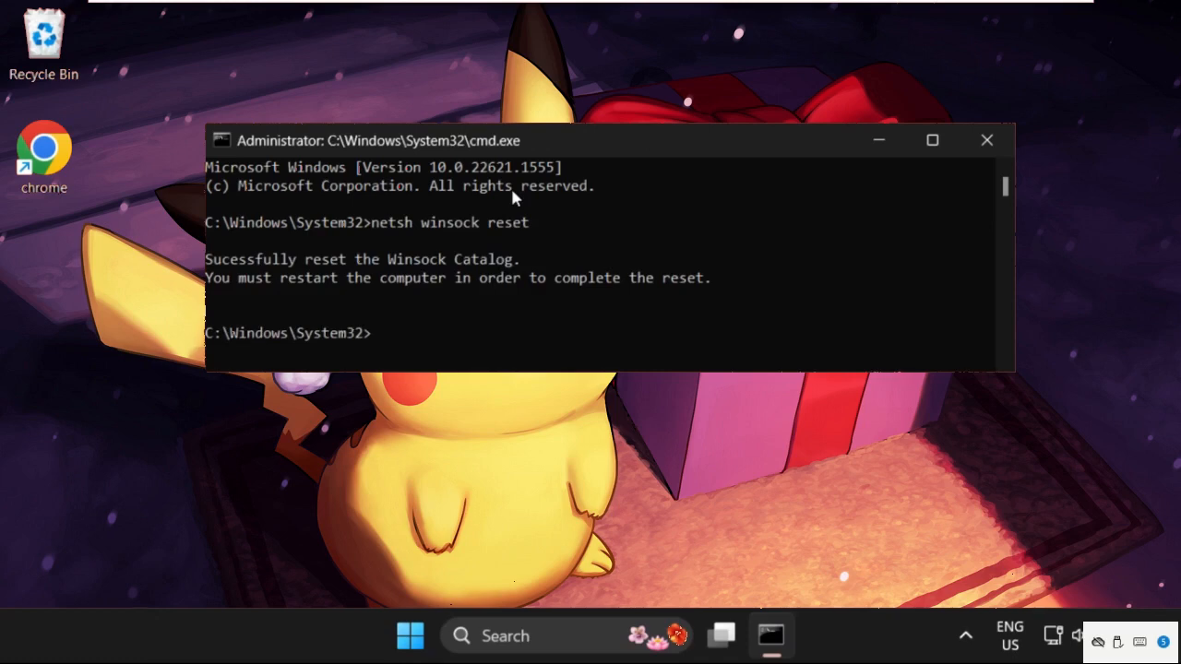
pyautogui.write('ipco')
pyautogui.write('nfig')
pyautogui.write(' /')
pyautogui.write('flushd')
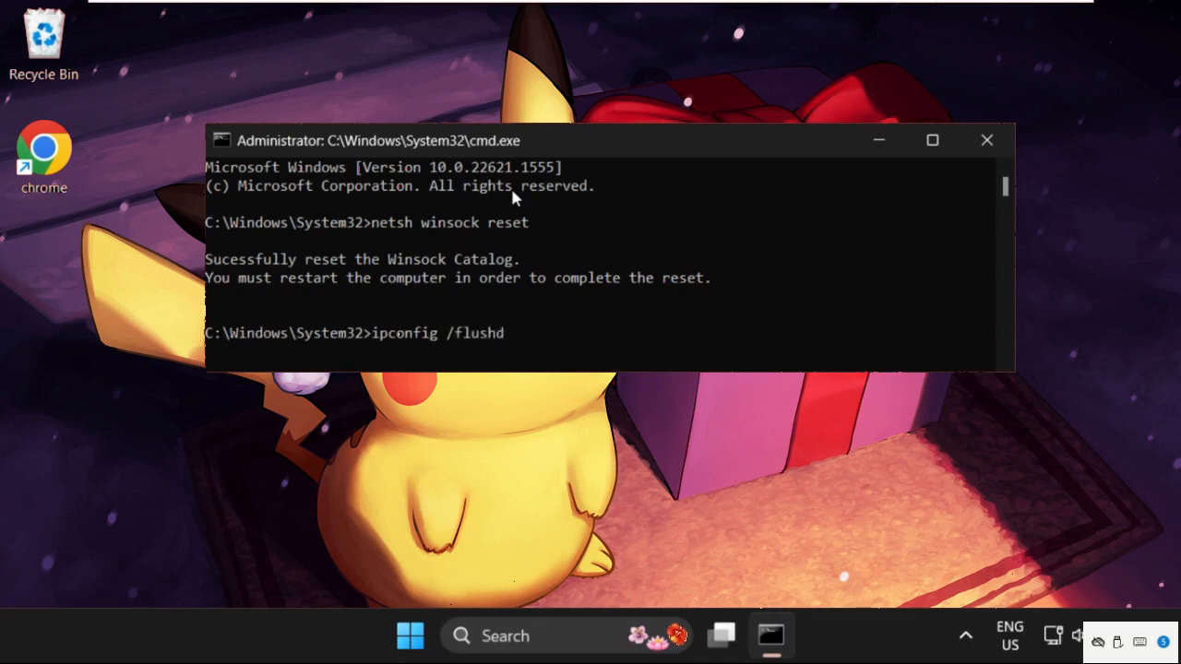
pyautogui.write('ns')
pyautogui.press('Return')
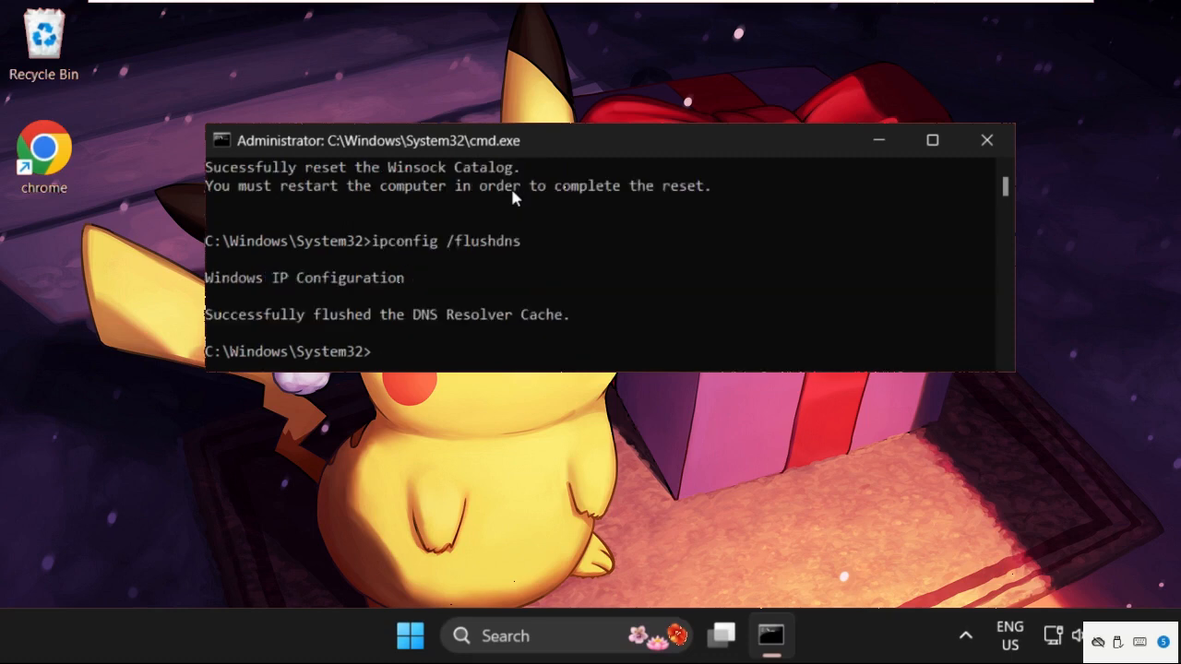
pyautogui.write('sfc ')
pyautogui.write('/s')
pyautogui.write('cann')
pyautogui.write('ow')
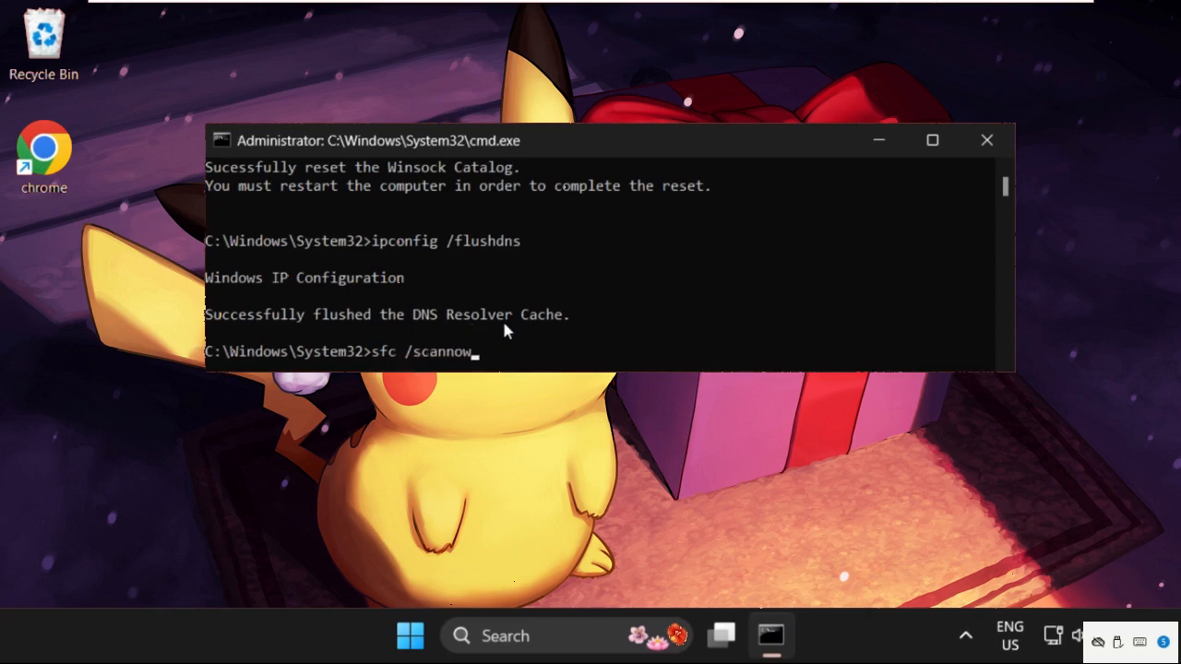
# Step: Close the command prompt and bring up the Start menu's power options to restart
pyautogui.click(990, 146)
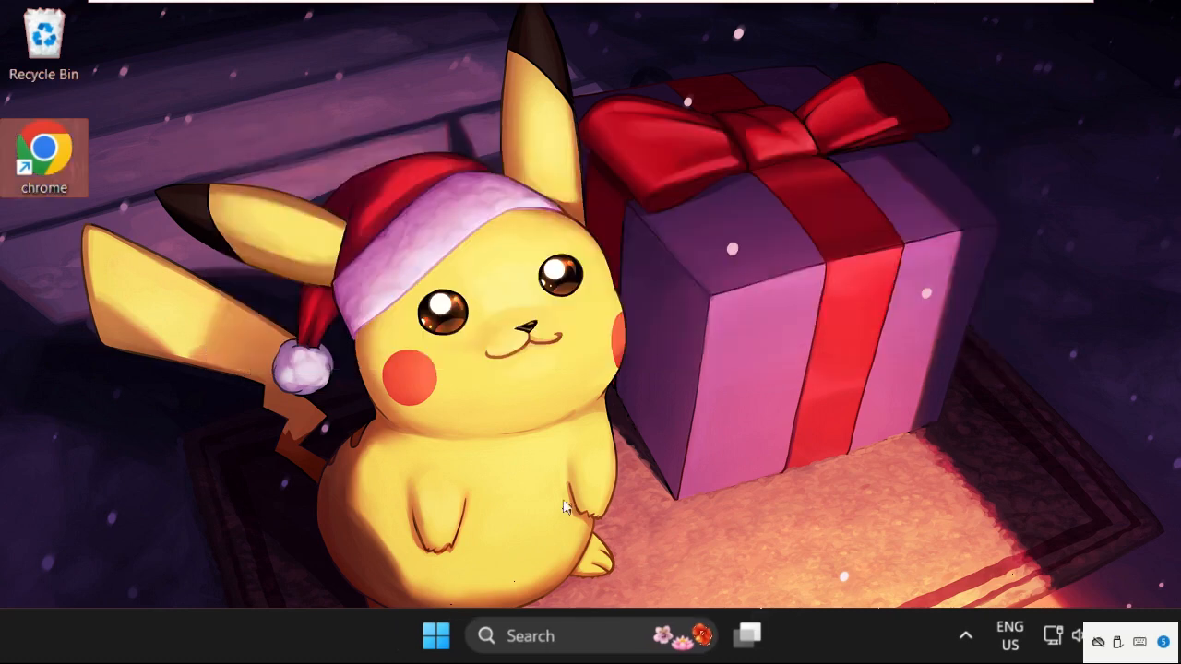
pyautogui.click(411, 636)
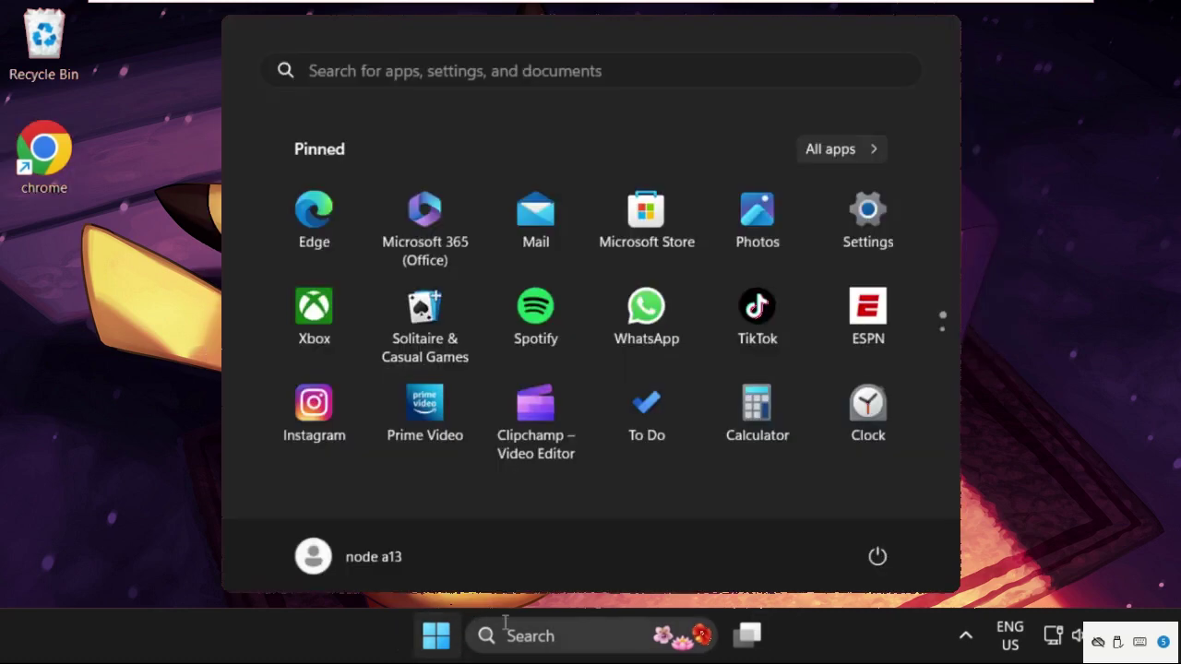
pyautogui.click(877, 556)
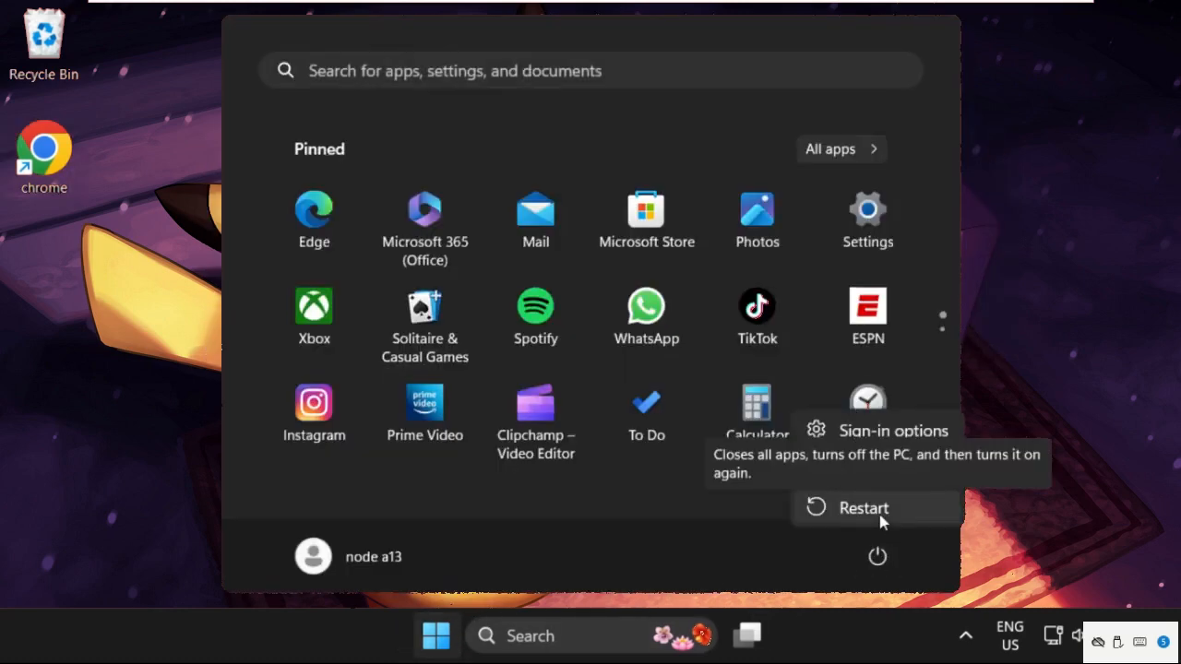